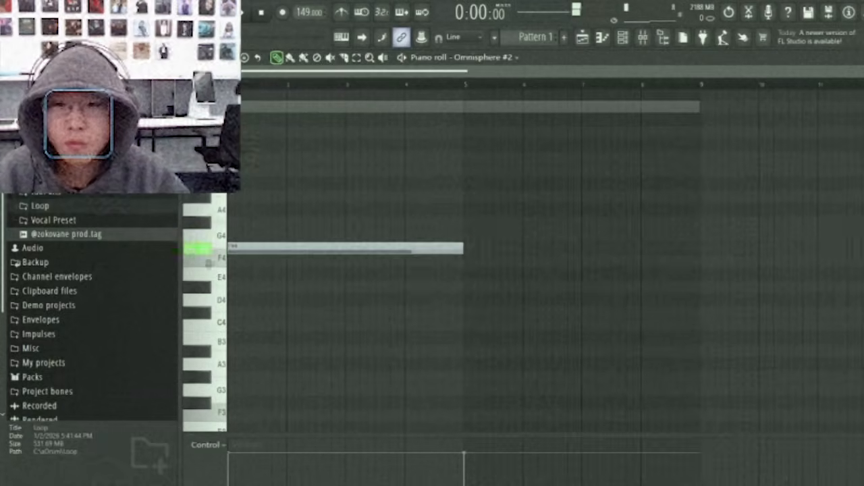
Draw short F4 notes repeated in bars 5–8, a C5 note held to bar 4, and a C#5 note starting at bar 4
drag(464, 262, 287, 271)
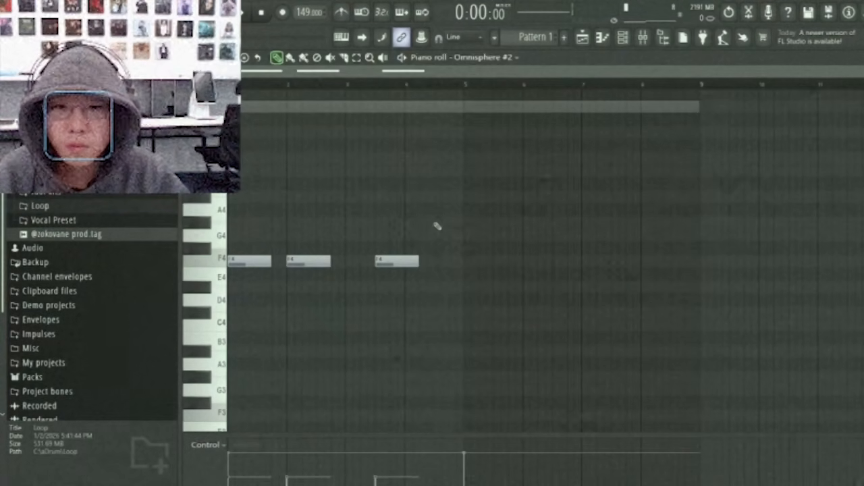
key(ctrl+b)
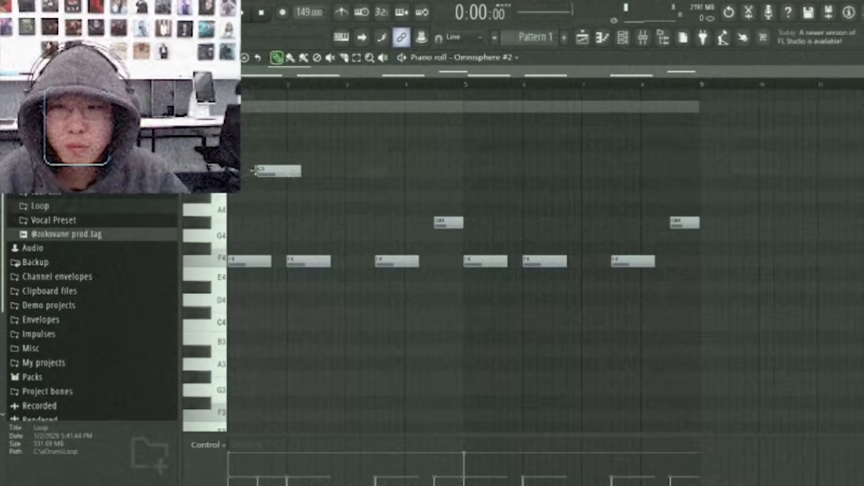
drag(300, 171, 490, 190)
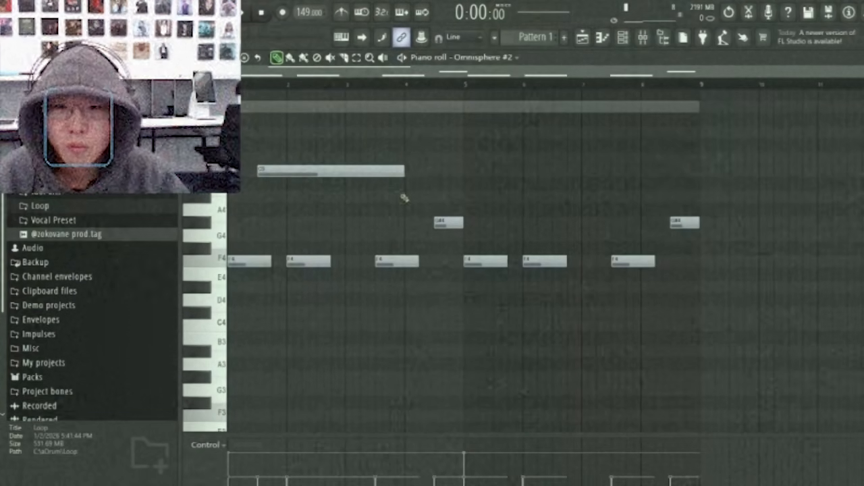
click(405, 158)
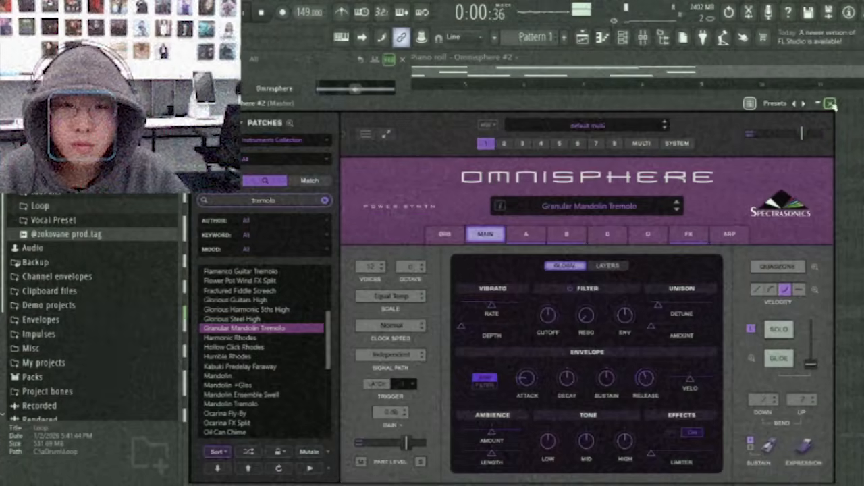
Replace the short F4 notes in bars 1–4 with one F4 note held to the middle of bar 4
click(830, 104)
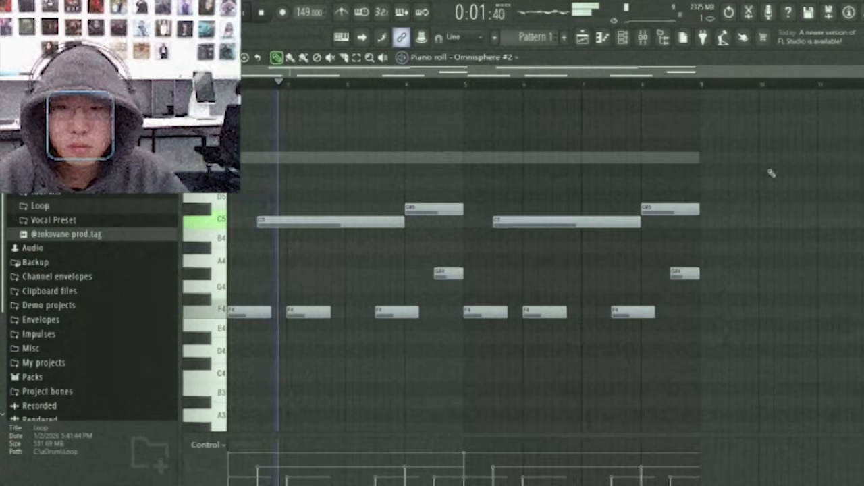
right_click(398, 313)
drag(268, 313, 429, 318)
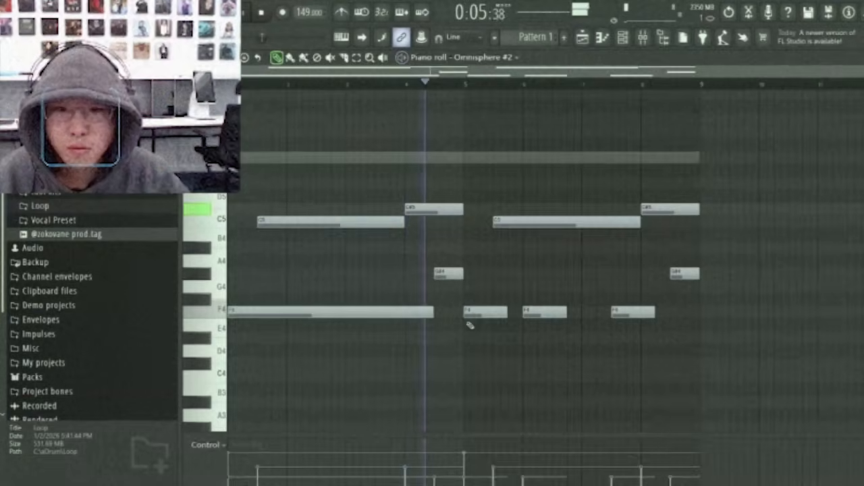
Replace the notes in bars 5–8 with a copy of the revised four-bar phrase
scroll(464, 326, up, 1)
scroll(471, 326, down, 1)
drag(813, 351, 304, 363)
key(Delete)
key(ctrl+b)
Duplicate the eight-bar melody into bars 9–16 and transpose the copy up one octave
key(ctrl+d)
key(ctrl+b)
scroll(577, 387, down, 3)
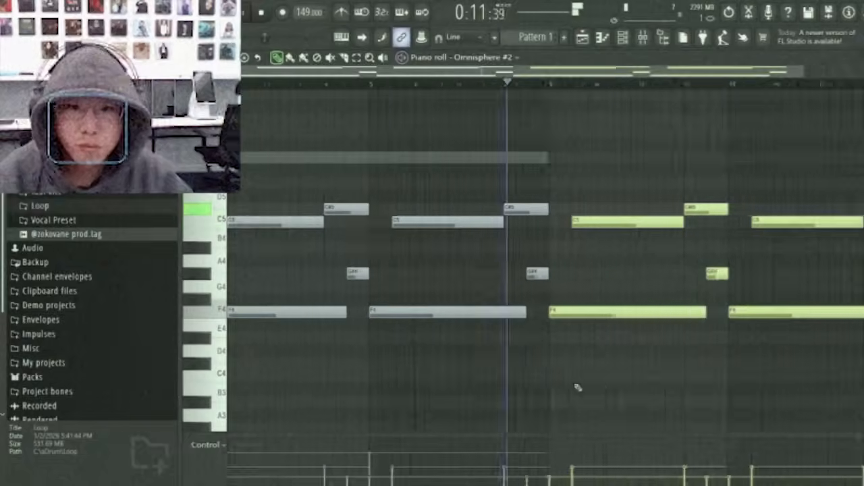
key(ctrl+Up)
scroll(799, 372, up, 1)
scroll(799, 372, down, 1)
key(ctrl+d)
key(F6)
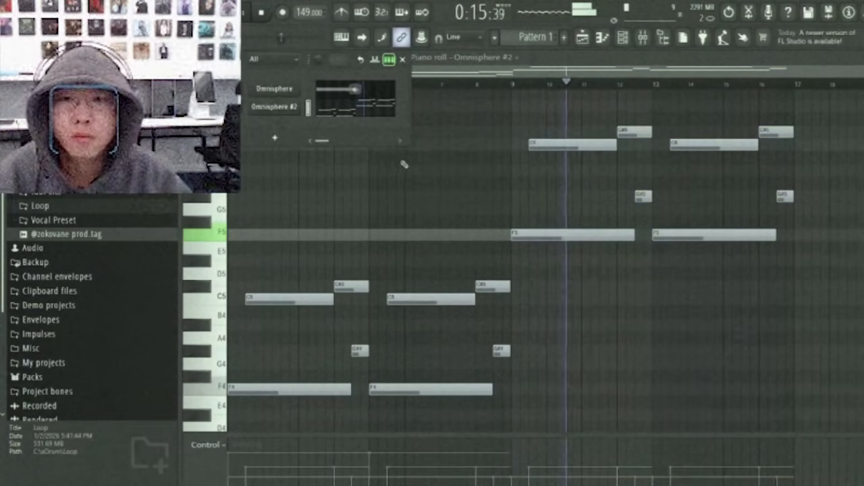
Lower the velocity of the octave-raised melody notes in bars 9–16
drag(846, 283, 550, 112)
scroll(564, 144, down, 3)
scroll(588, 196, up, 1)
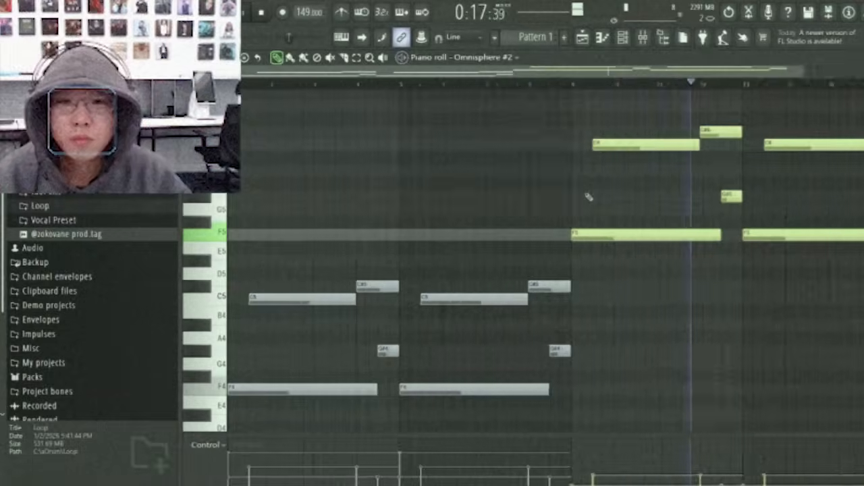
scroll(589, 197, down, 1)
key(ctrl+d)
Add a third Omnisphere channel directly beneath the first Omnisphere channel
click(622, 37)
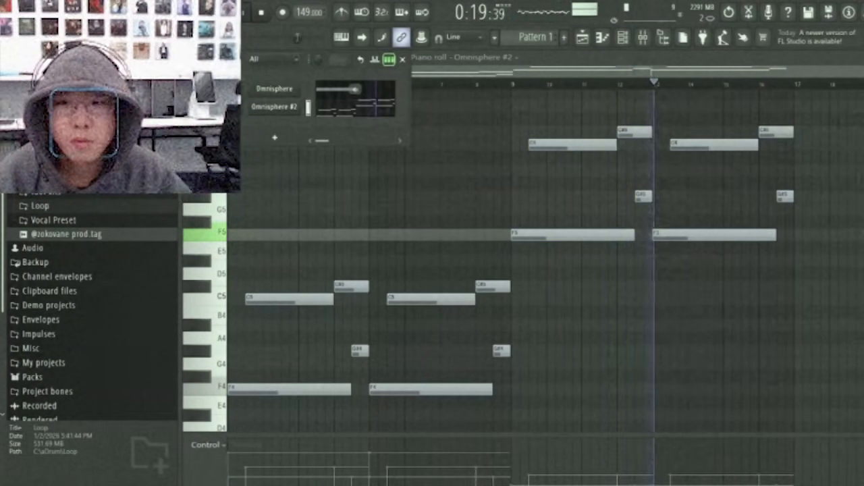
right_click(297, 87)
click(340, 224)
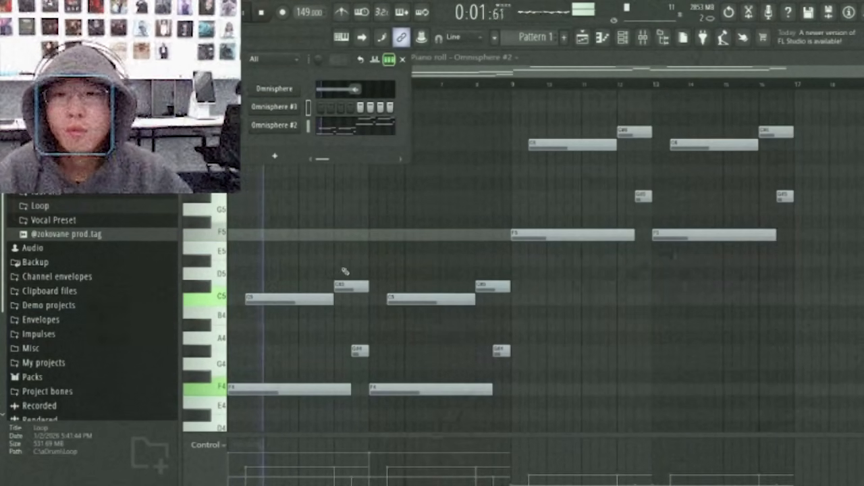
Draw one F5 note for Omnisphere #3 and extend it from bar 9 to the end of bar 16
right_click(311, 108)
click(321, 104)
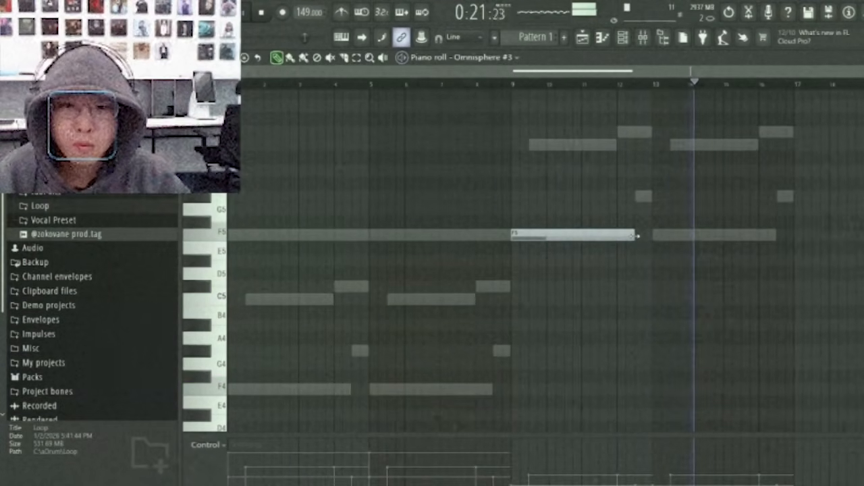
drag(655, 238, 795, 242)
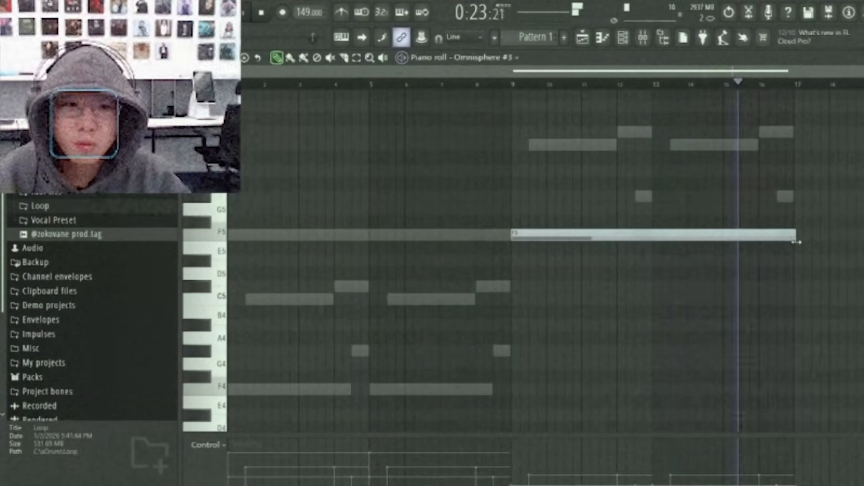
scroll(783, 255, up, 2)
Play the Pattern 1 clip in the playlist from the start to audition the layered melody
click(623, 38)
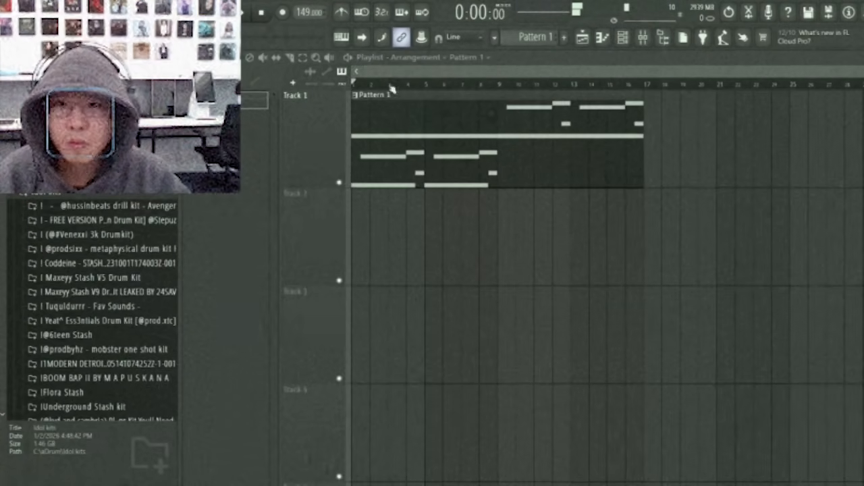
key(space)
key(F6)
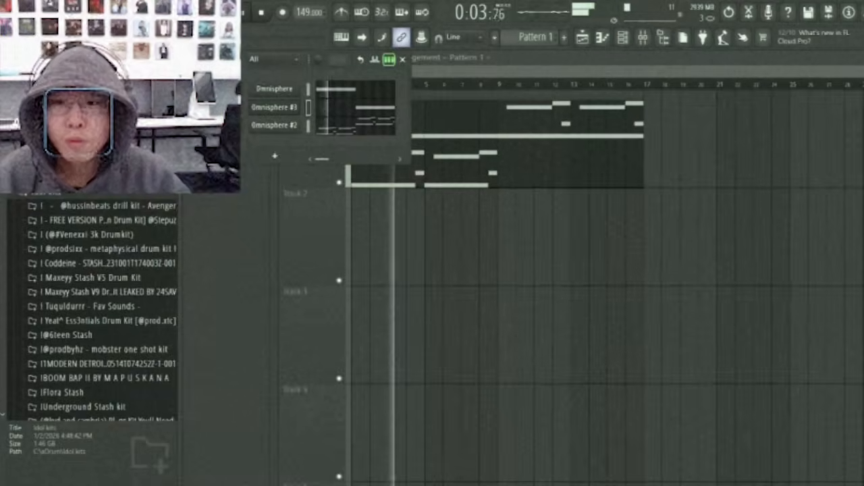
Load Fruity Parametric EQ 2 on mixer Insert 1, apply the 40Hz + 18kHz cut preset, and shift its low cut upward
click(643, 37)
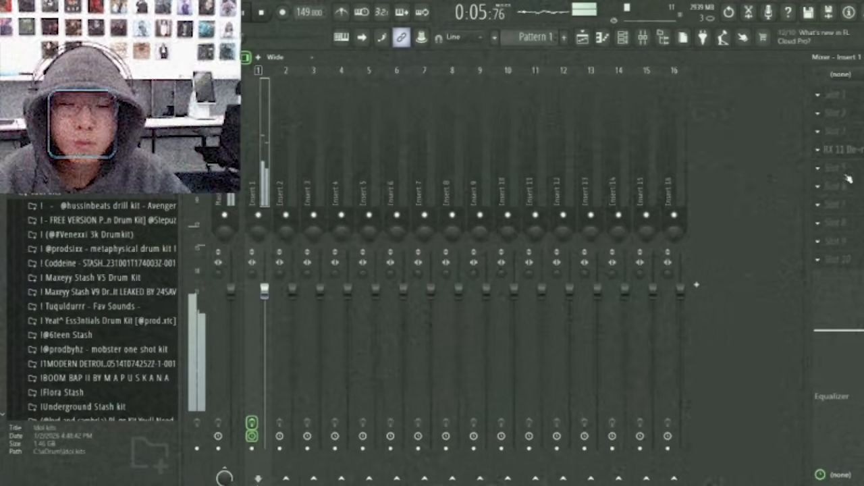
click(854, 261)
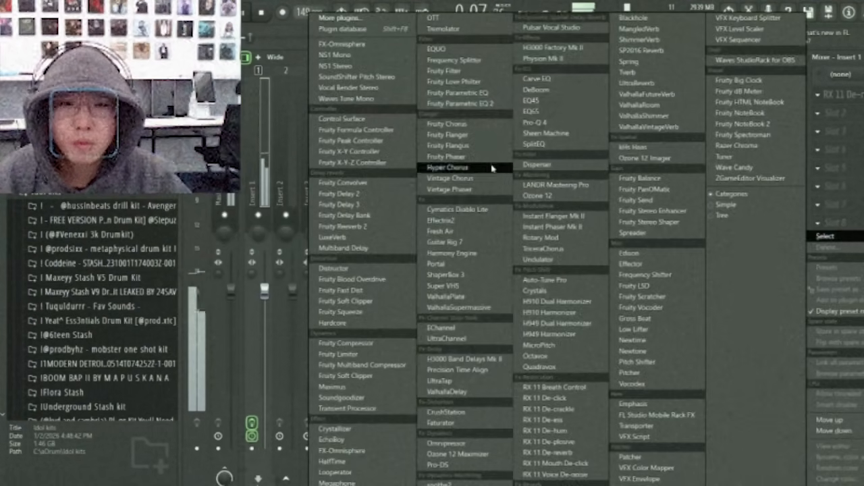
click(490, 106)
click(632, 182)
click(665, 220)
drag(294, 286, 352, 287)
Add Pro-Q 4 to Insert 1 and boost a wide bell band by about 3 dB near 1.9 kHz
click(837, 168)
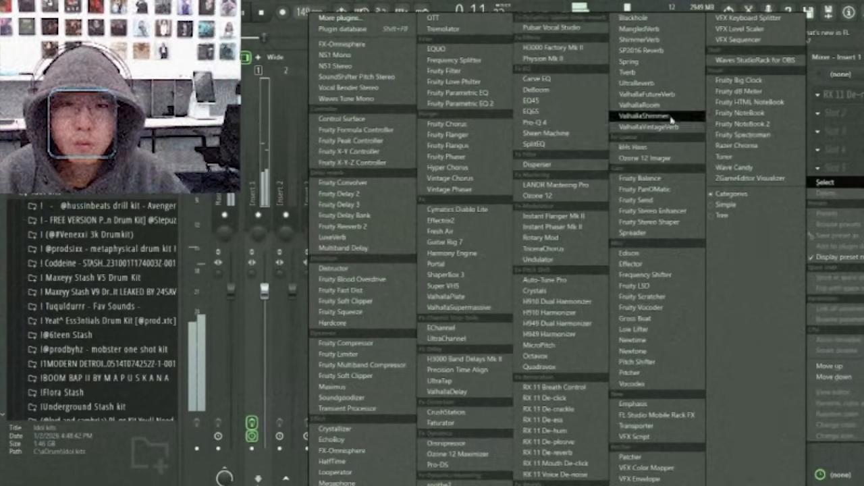
click(535, 122)
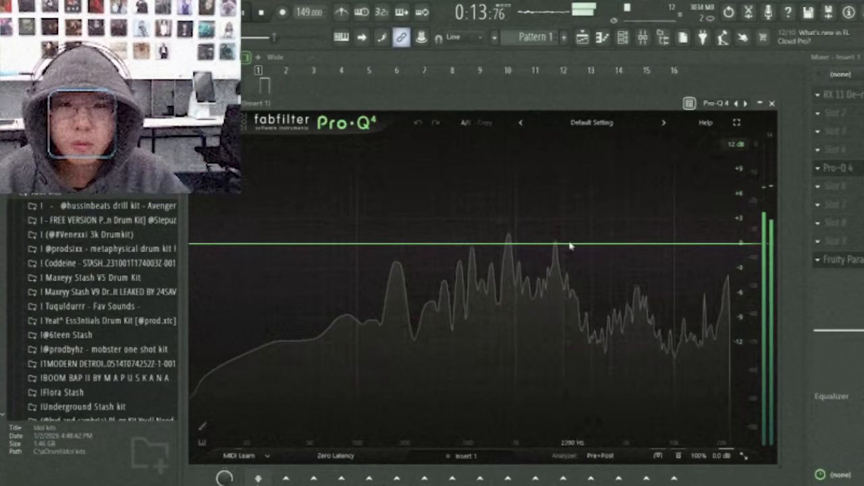
drag(576, 244, 561, 217)
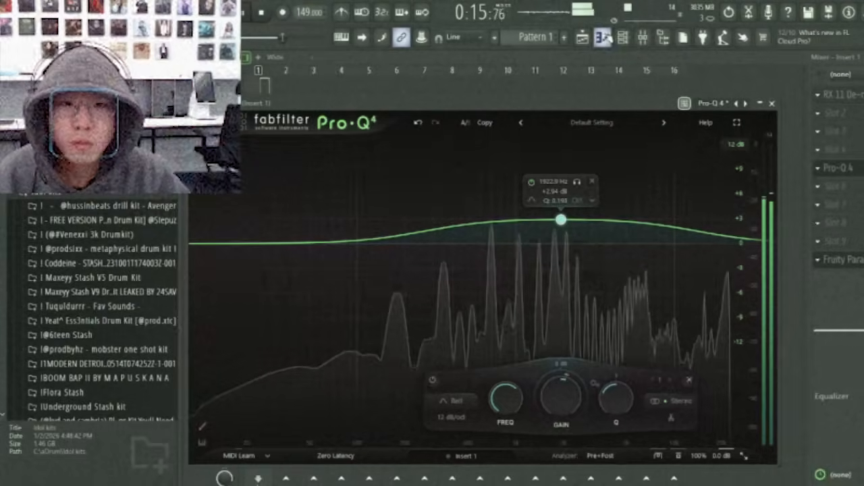
Transpose the long Omnisphere #3 note down one octave to F4 and play it back from bar 9
click(622, 37)
click(360, 121)
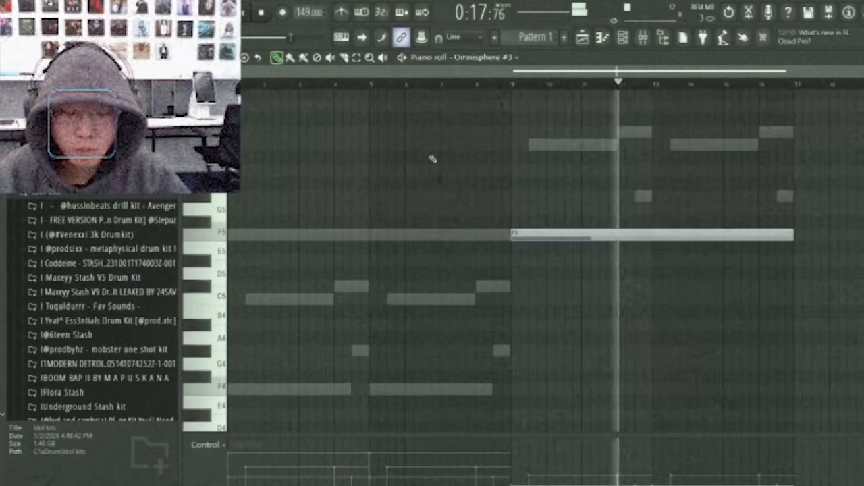
key(ctrl+Down)
click(512, 86)
scroll(605, 230, down, 4)
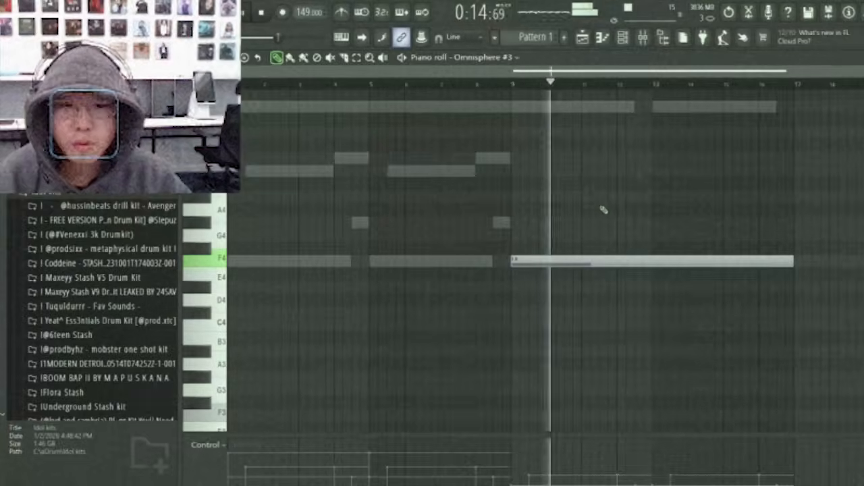
scroll(603, 206, up, 2)
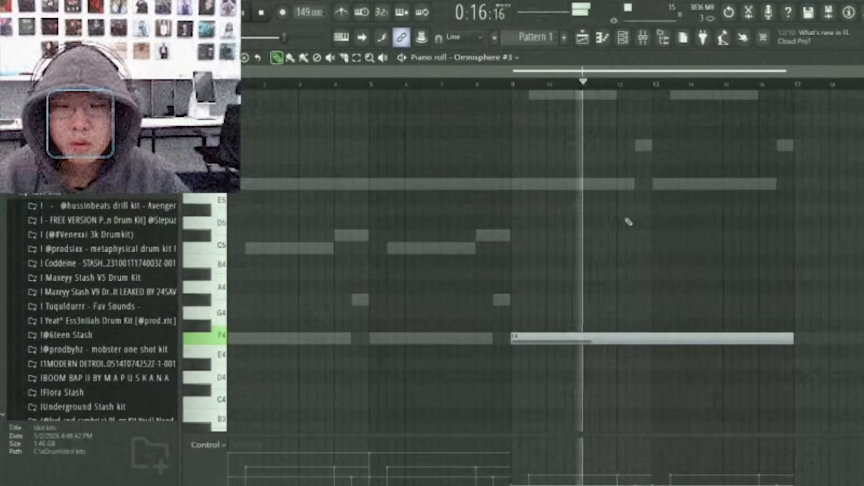
click(624, 37)
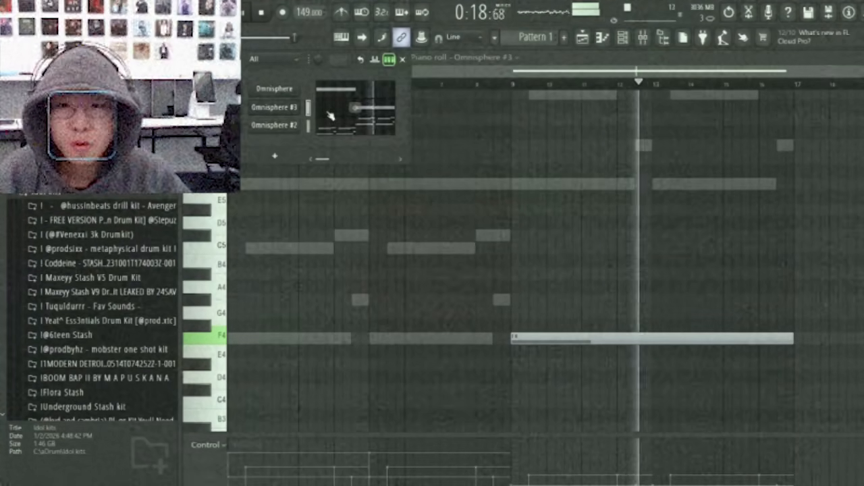
right_click(635, 308)
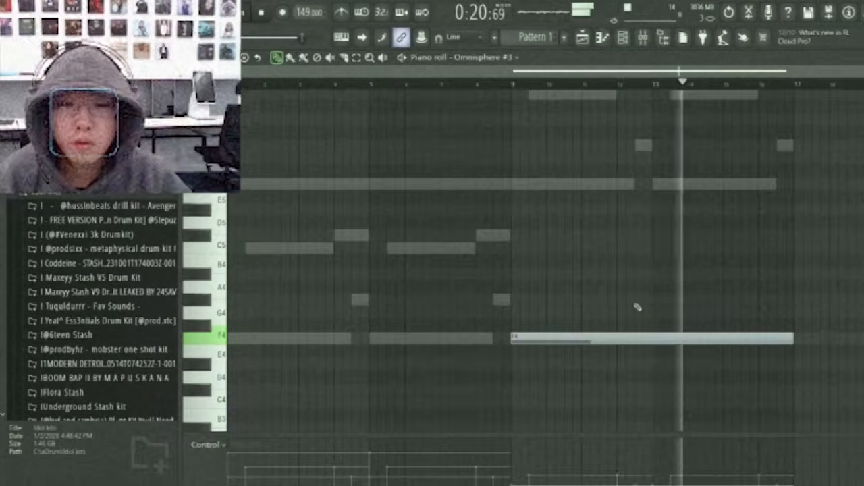
scroll(644, 325, up, 2)
scroll(662, 297, down, 4)
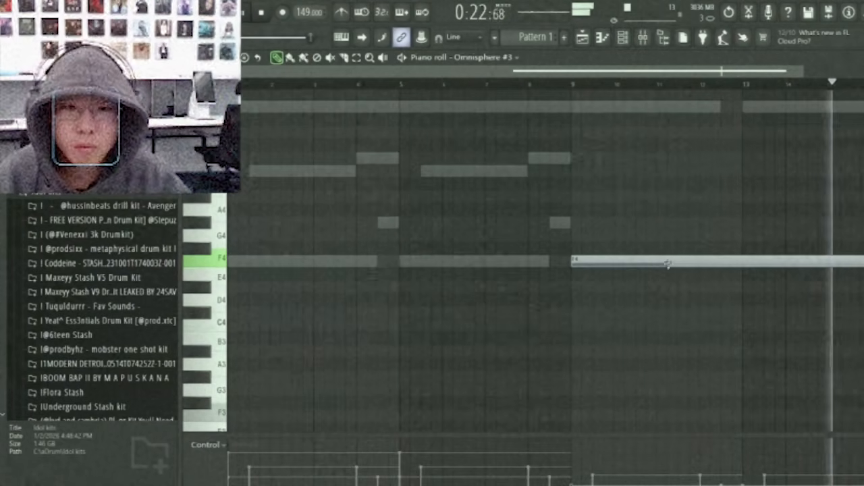
Find the 808 - GRAVITY sample in the drum kit folders and add it as a new channel
click(623, 38)
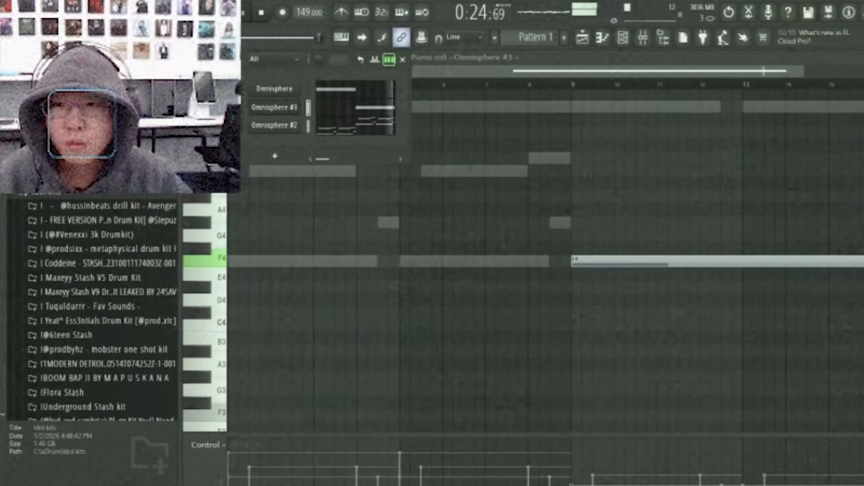
click(135, 278)
click(150, 298)
click(135, 264)
drag(95, 246, 270, 155)
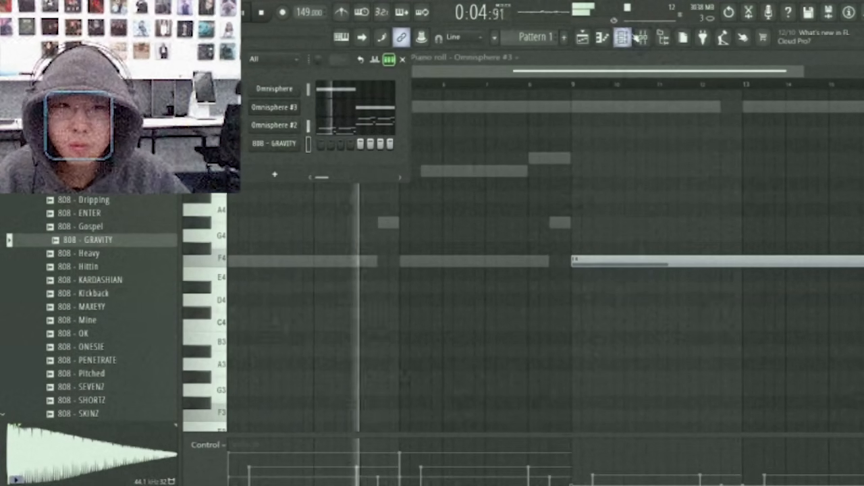
Load Fruity Parametric EQ 2 on mixer Insert 2, apply the 40Hz + 18kHz cut preset, and shift its low cut upward
key(F9)
click(818, 223)
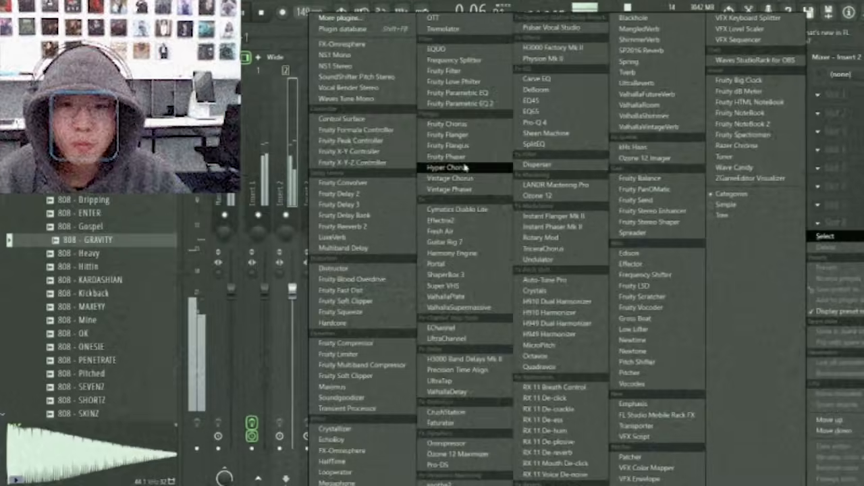
click(465, 105)
click(652, 214)
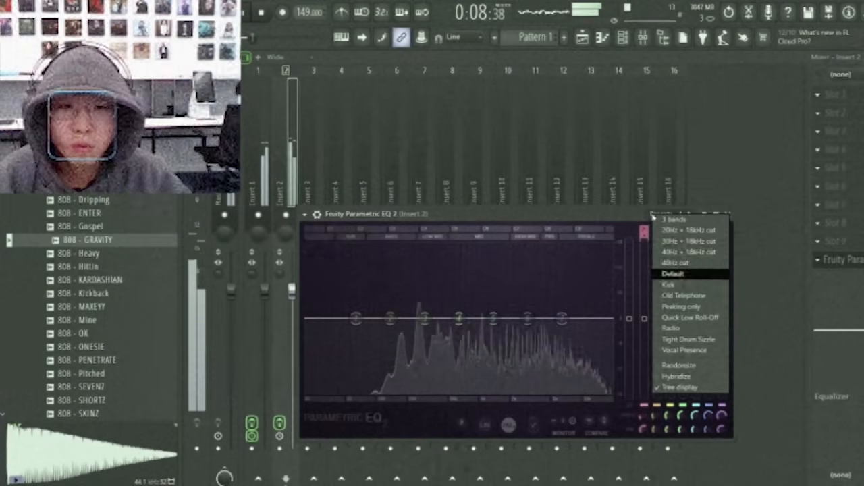
click(687, 253)
drag(327, 318, 405, 318)
click(727, 214)
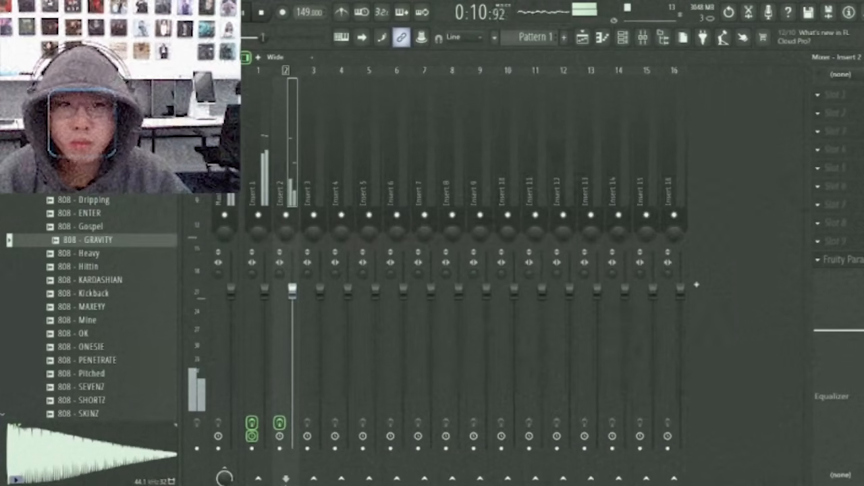
Add Fruity Delay 3 to the fifth effect slot of Insert 2 and load its Ping pong preset
click(837, 168)
click(338, 199)
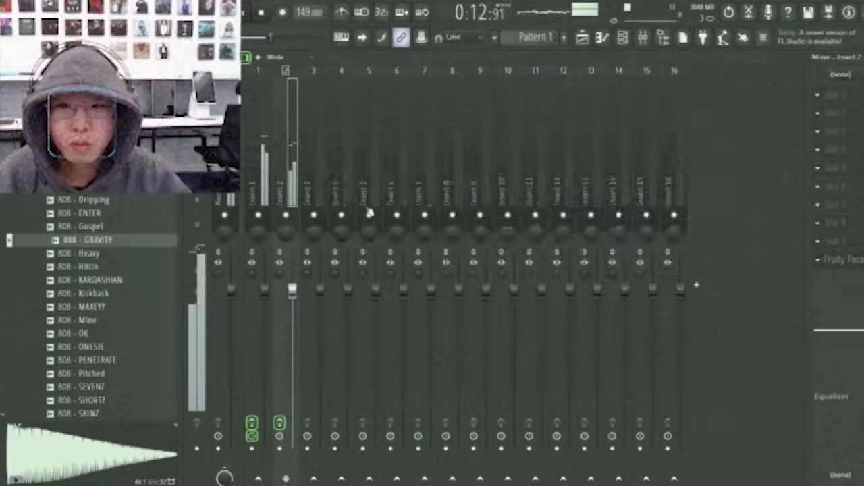
click(622, 134)
click(661, 198)
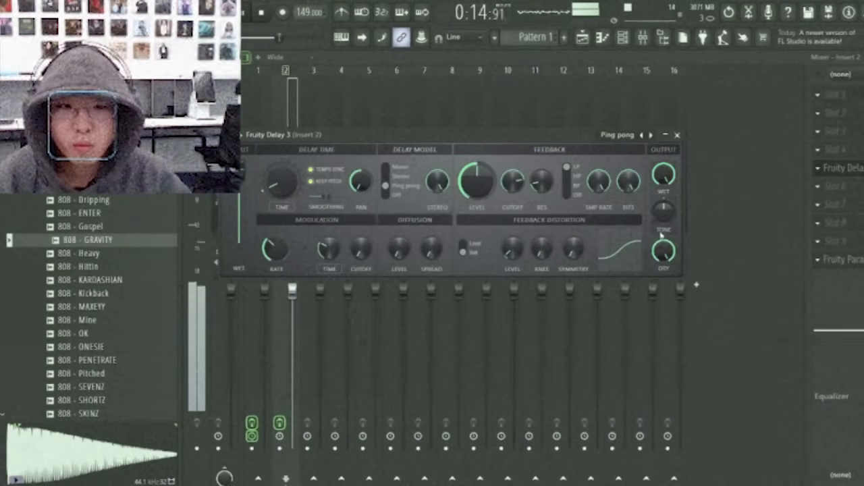
Search the full plugin list for "supe" and add Super VHS to the eighth effect slot of Insert 2
click(844, 223)
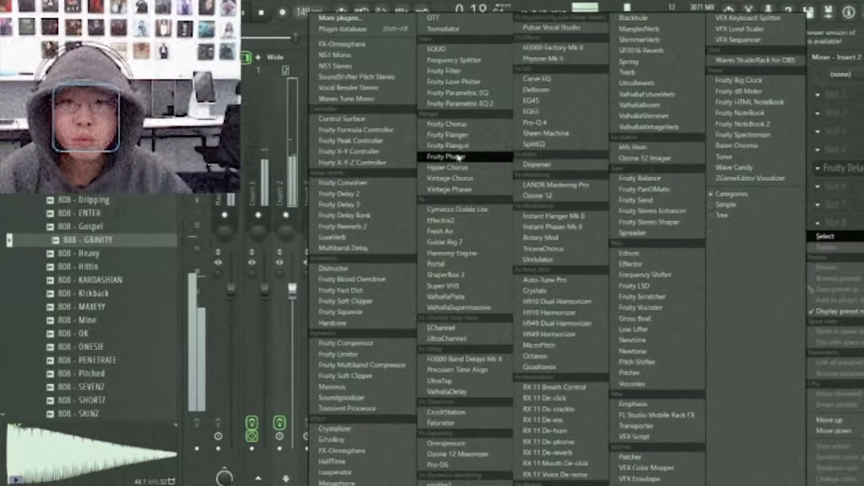
click(341, 18)
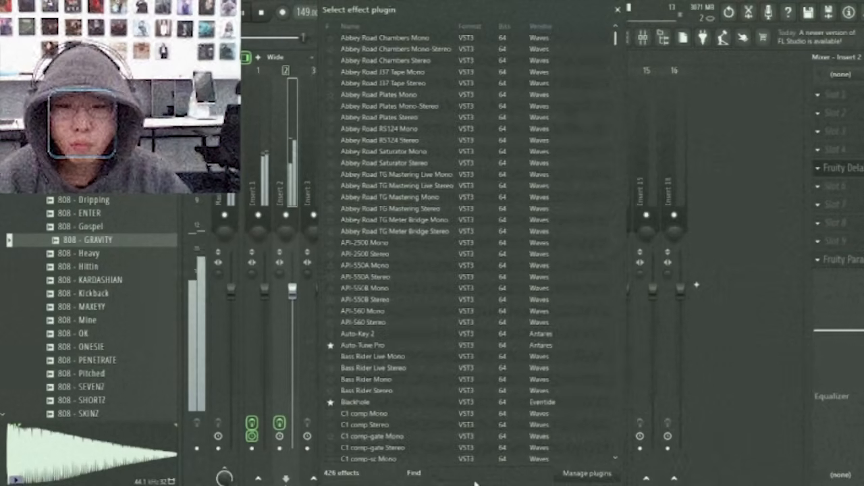
text(sfx)
key(BackSpace)
key(BackSpace)
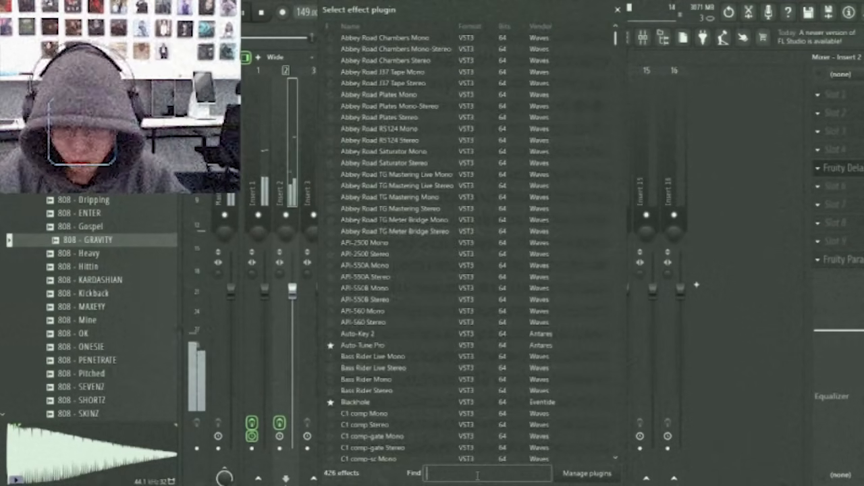
text(upe)
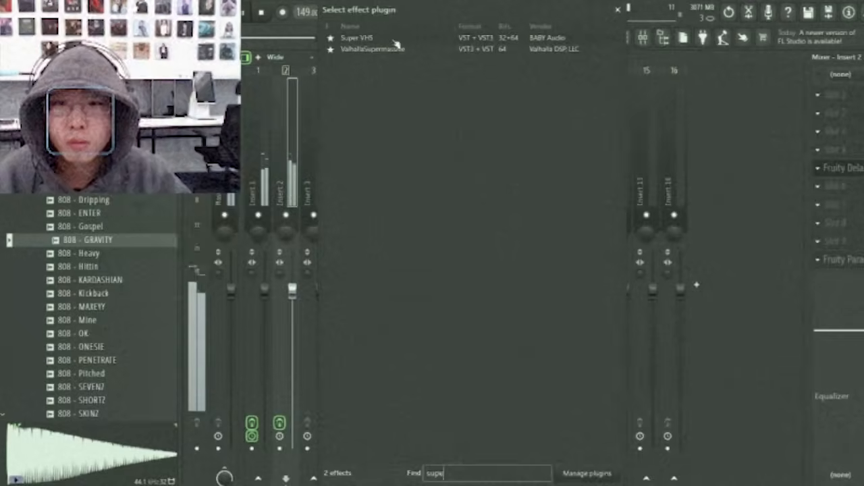
key(Return)
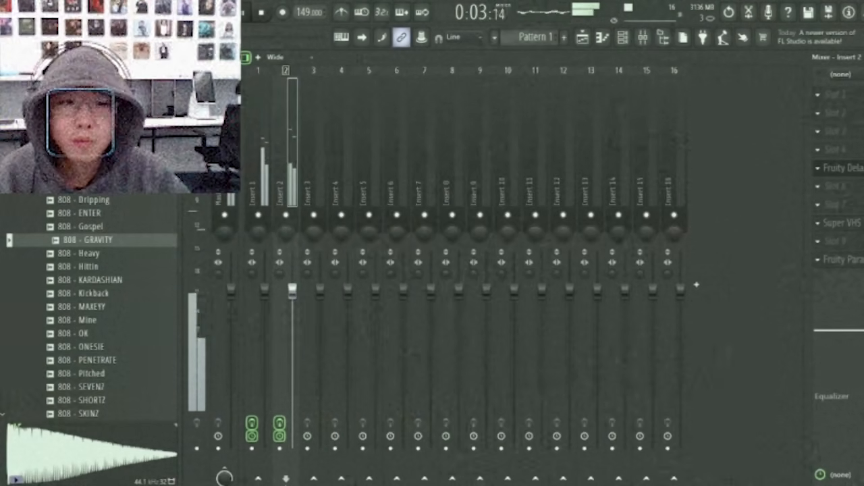
click(859, 262)
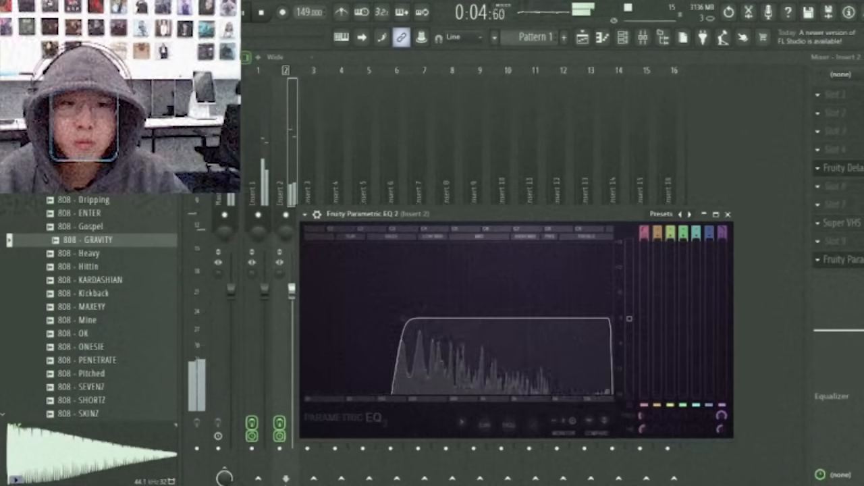
click(852, 205)
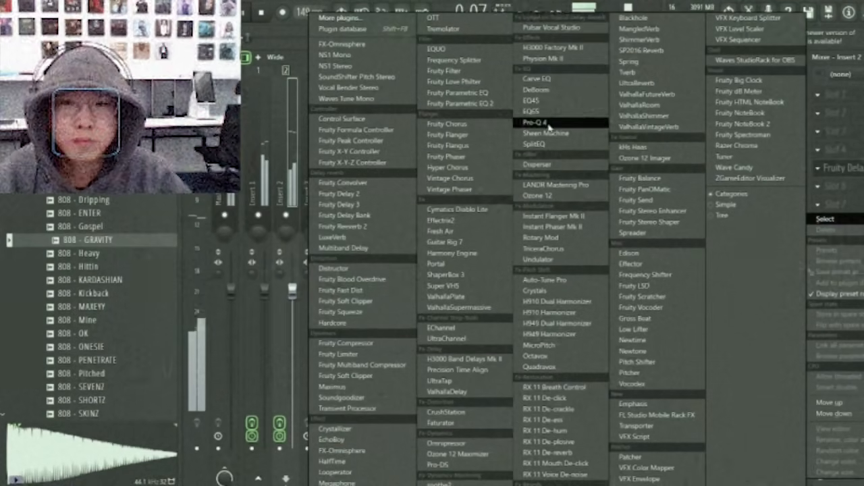
click(339, 18)
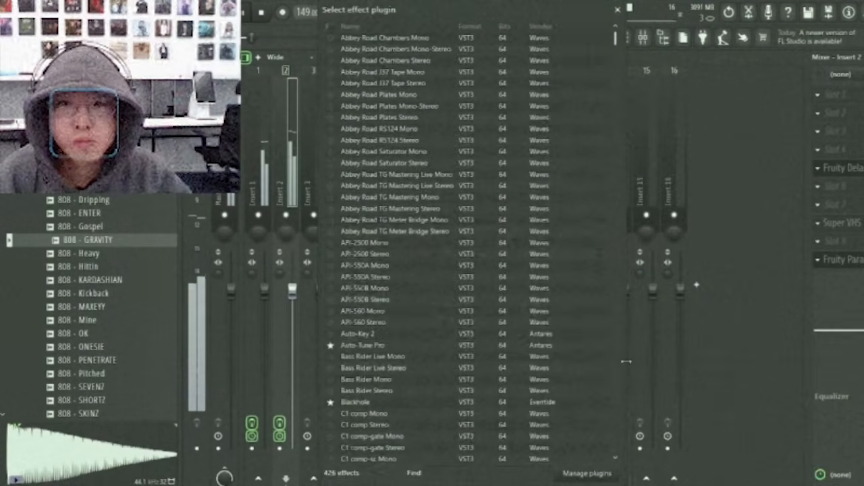
click(487, 475)
text(ff)
key(BackSpace)
key(BackSpace)
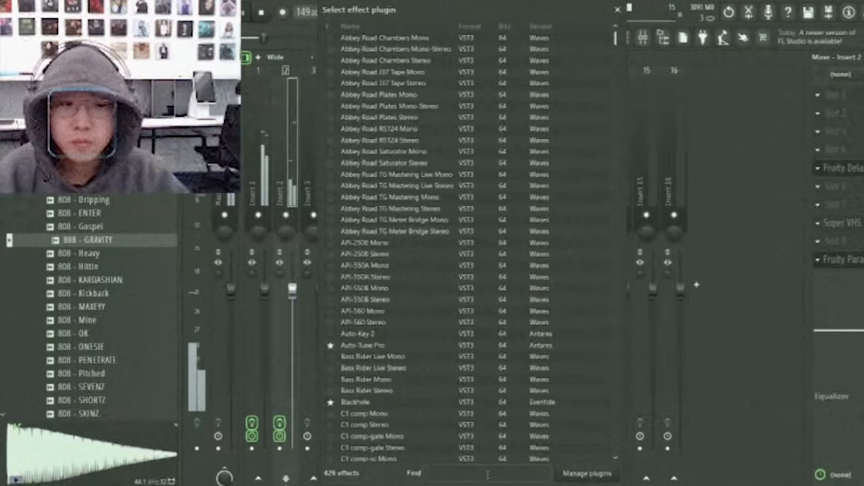
click(616, 10)
Load Waves StudioRack for OBS in Insert 2's seventh slot, choose C6 Stereo, and drag one of its middle bands slightly down
click(861, 201)
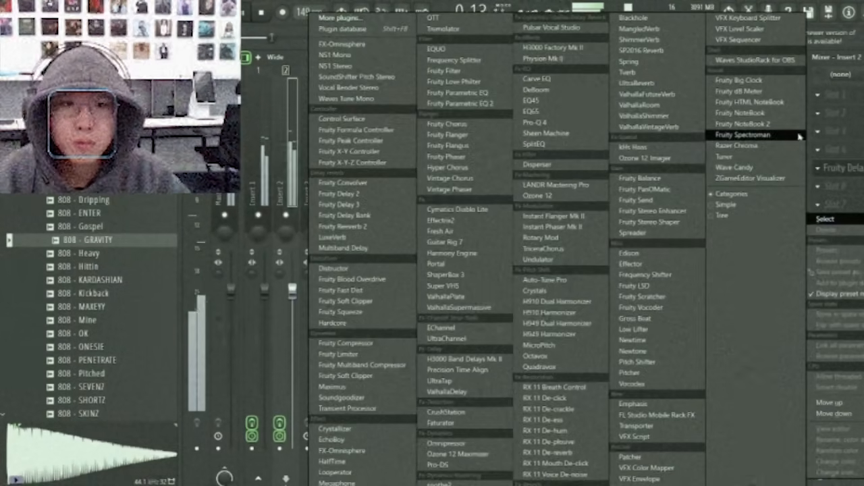
click(755, 60)
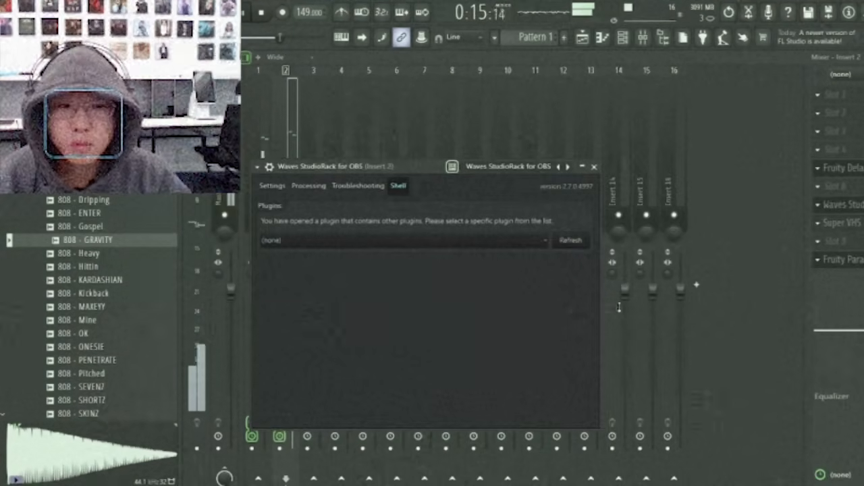
click(432, 241)
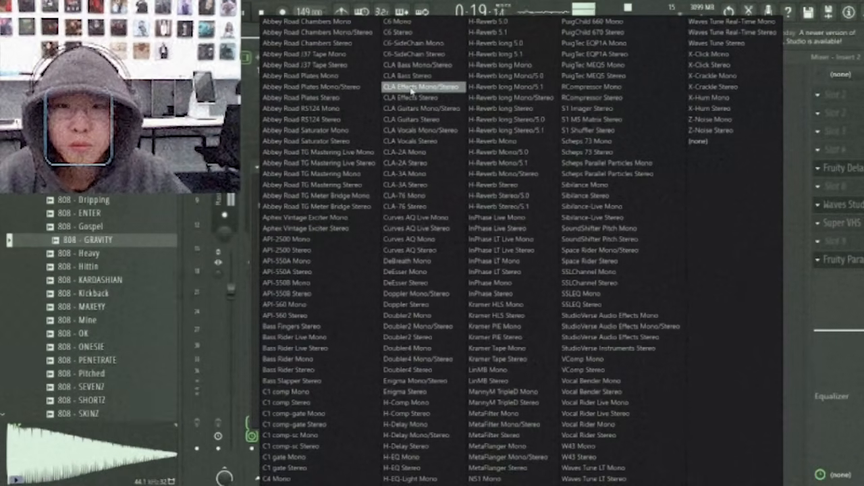
click(408, 33)
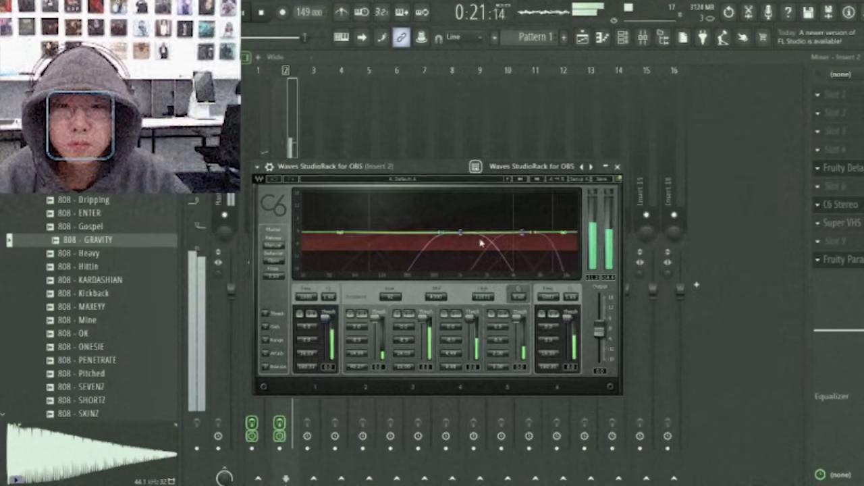
drag(462, 233, 475, 241)
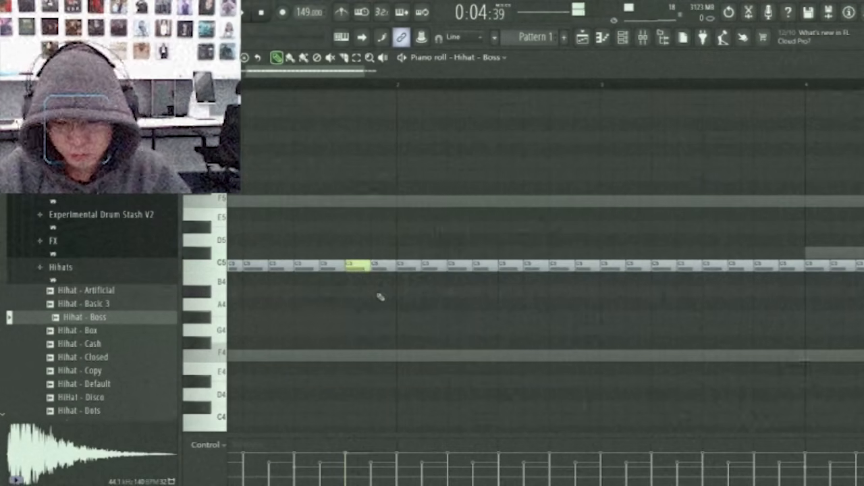
Chop the selected Hihat - Boss note before bar 2 into a fast roll using the Default chopper pattern, and play it back
key(alt+u)
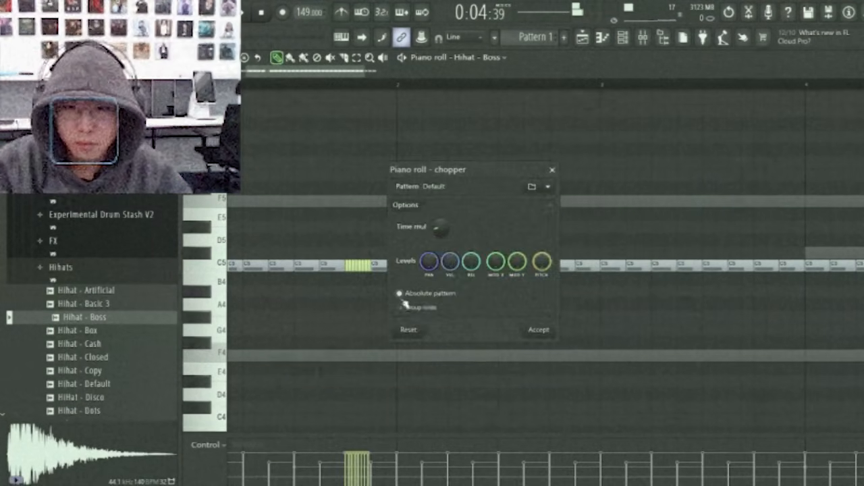
key(Return)
key(space)
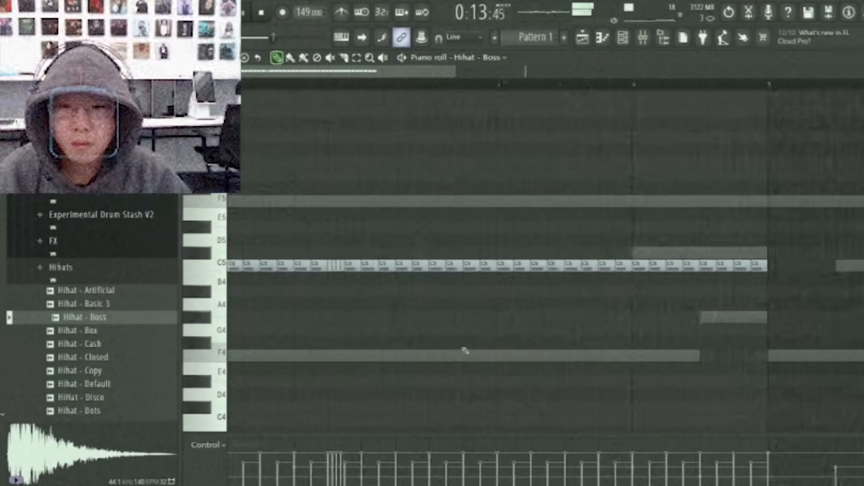
ctrl+scroll(465, 350, down, 1)
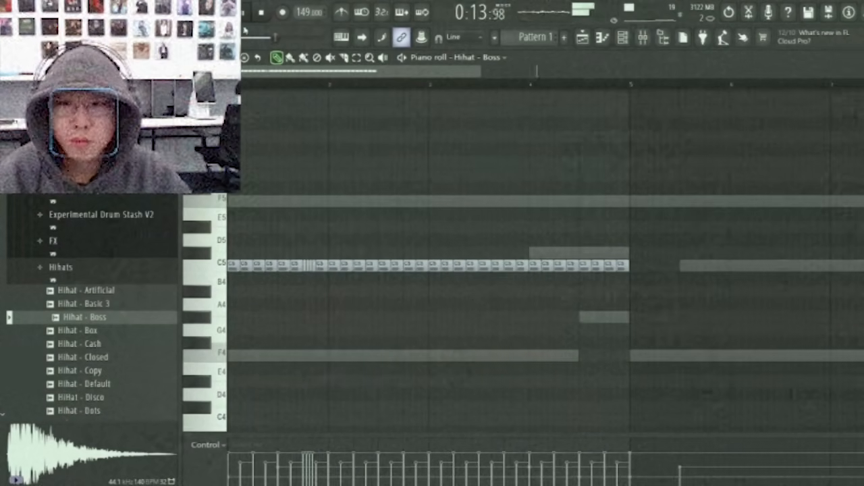
scroll(499, 295, down, 1)
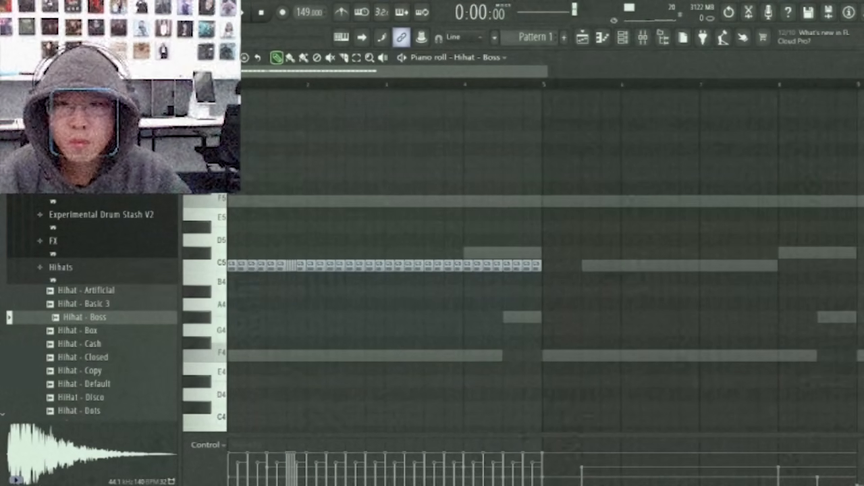
scroll(348, 297, up, 2)
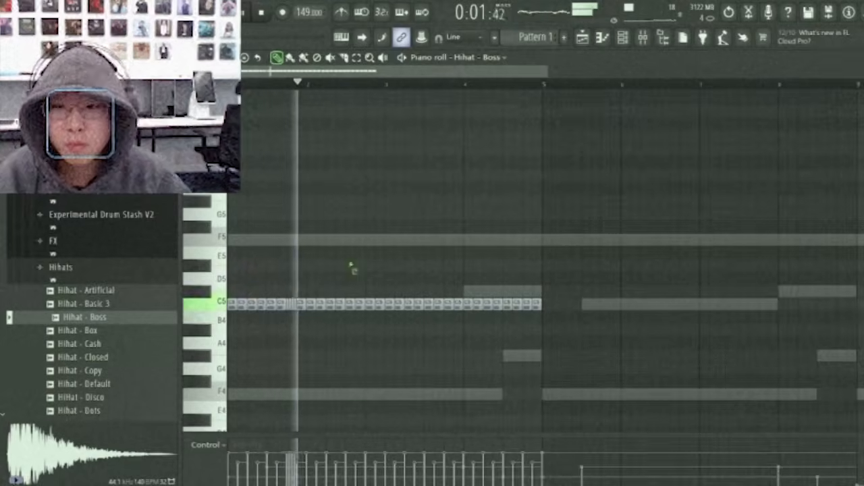
Replace the hi-hat note just before bar 4 with two half-length C5 hits
ctrl+scroll(353, 324, up, 2)
key(space)
scroll(557, 372, up, 2)
ctrl+scroll(573, 368, up, 1)
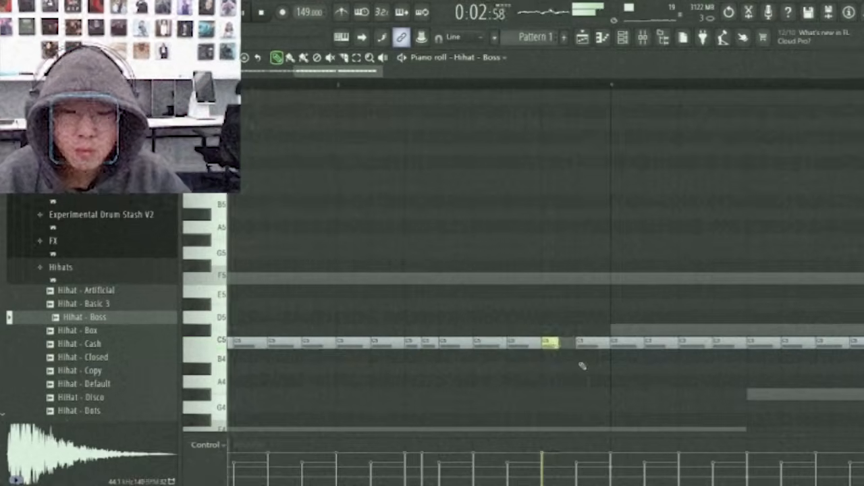
right_click(586, 344)
click(598, 344)
click(578, 343)
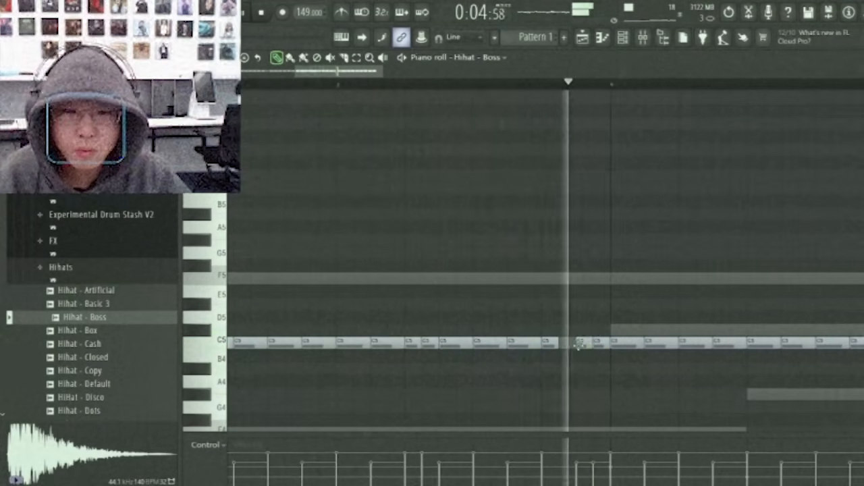
Duplicate the four-bar hi-hat pattern repeatedly to fill the rest of the melody's length
ctrl+scroll(611, 381, down, 2)
key(ctrl+b)
ctrl+scroll(605, 259, down, 1)
ctrl+scroll(601, 232, down, 2)
key(ctrl+d)
key(ctrl+b)
ctrl+scroll(596, 212, up, 2)
ctrl+scroll(580, 212, down, 2)
key(ctrl+d)
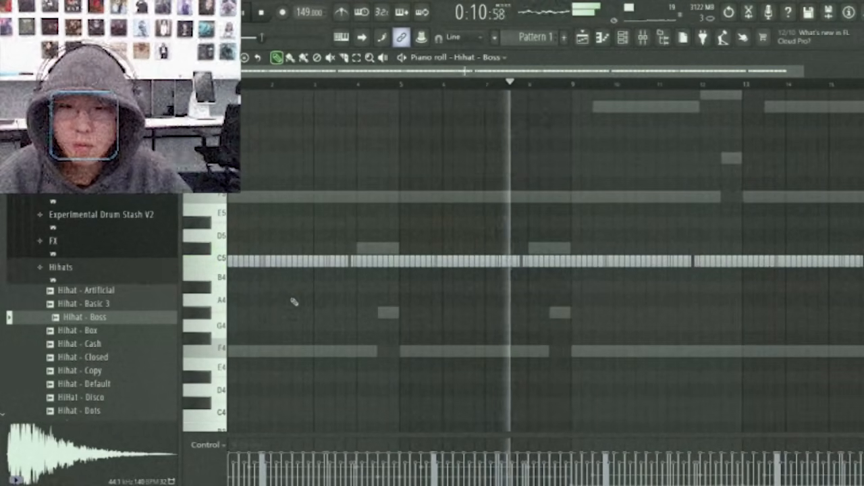
ctrl+scroll(384, 310, up, 3)
ctrl+scroll(413, 312, down, 3)
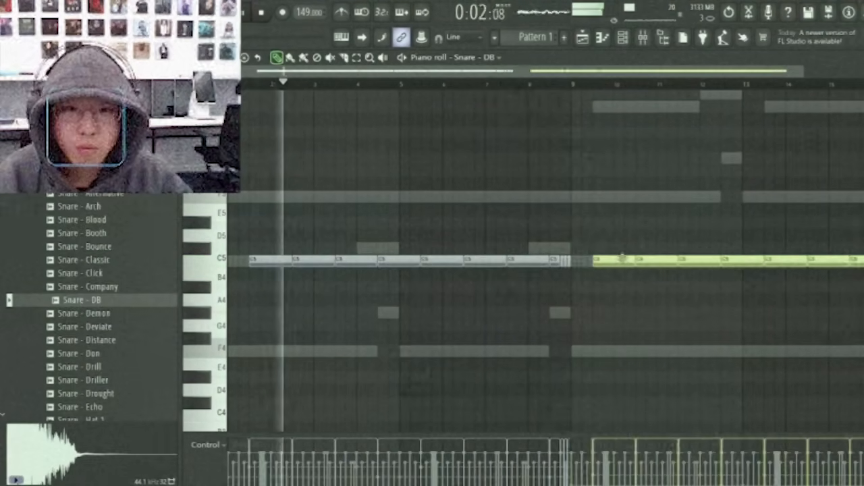
Deselect the duplicated Snare - DB notes and undo their lengthening, leaving short hits across the pattern
click(623, 244)
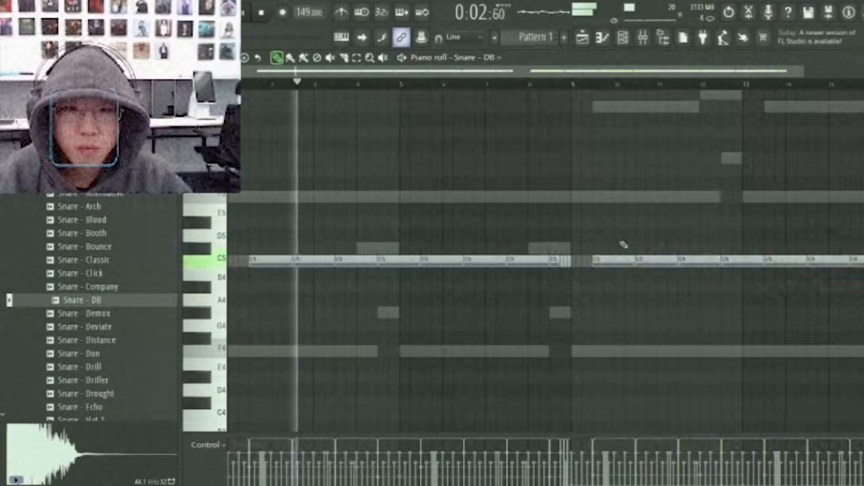
key(ctrl+z)
ctrl+scroll(622, 232, up, 4)
ctrl+scroll(623, 233, down, 4)
scroll(655, 236, up, 1)
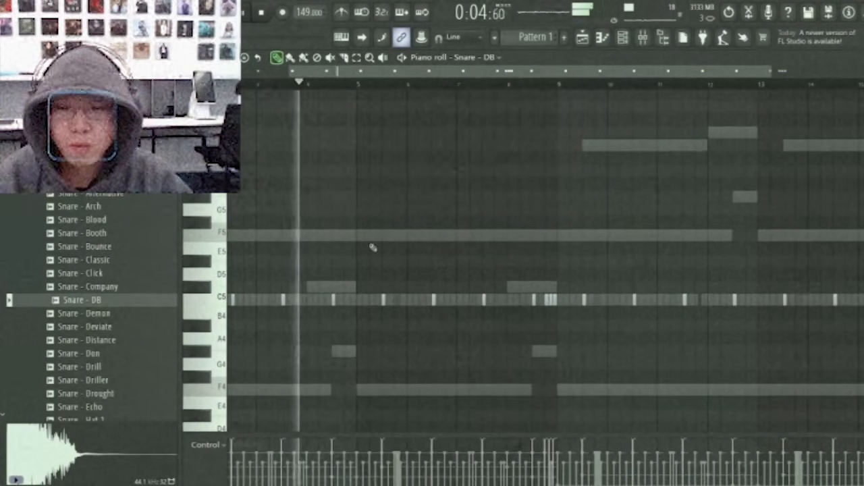
Change the piano roll snap to a finer step-based value and open the Kicks folder of the drum kit
click(216, 57)
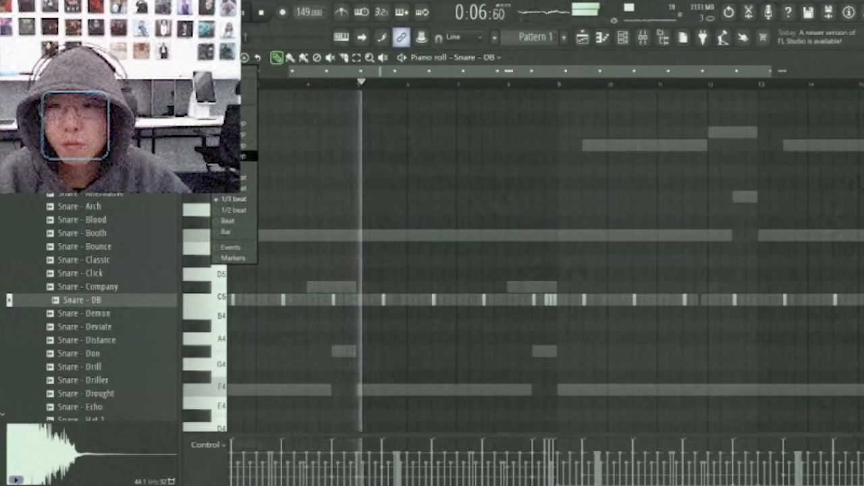
click(230, 156)
click(67, 181)
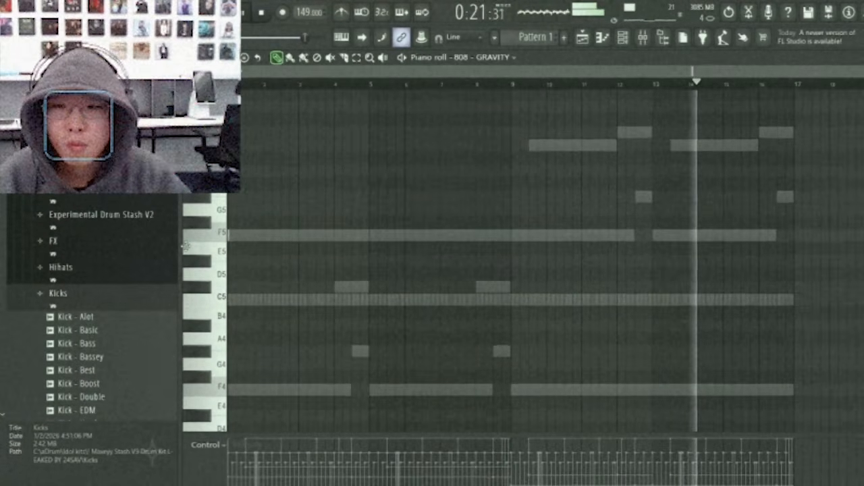
Place short 808 - GRAVITY hits on F5 across bars 1 to 3, removing the misplaced one at bar 2
scroll(260, 257, up, 3)
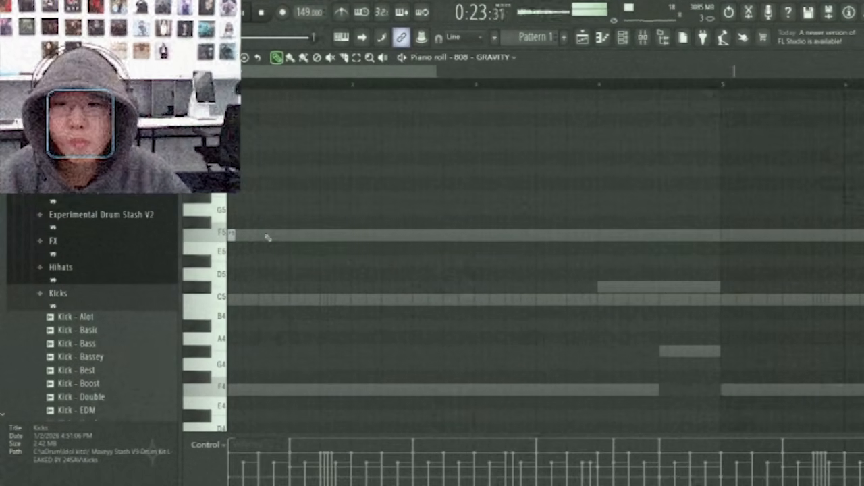
click(354, 235)
click(401, 235)
right_click(355, 235)
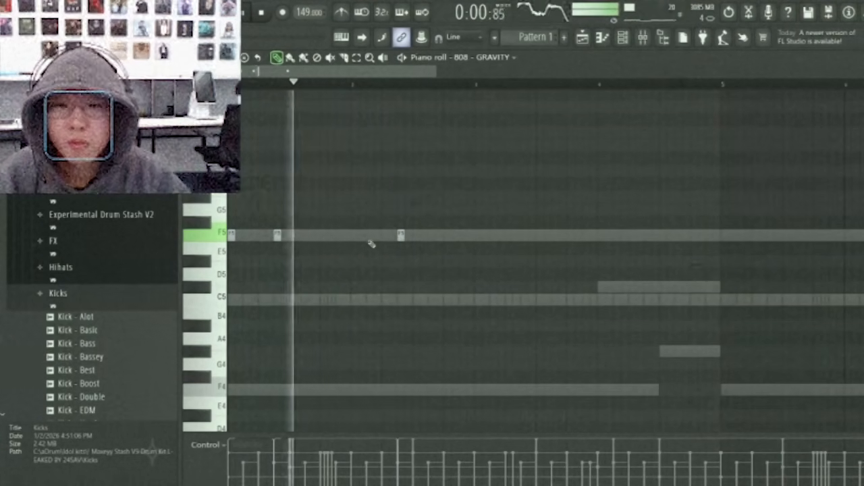
click(386, 235)
click(523, 235)
Stop playback, show the channel rack, and open the 808 - GRAVITY channel
key(space)
click(622, 37)
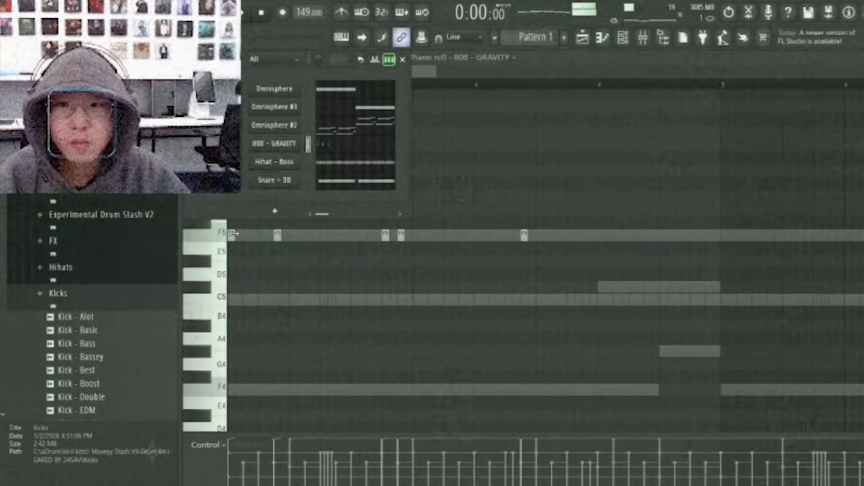
click(282, 146)
click(292, 161)
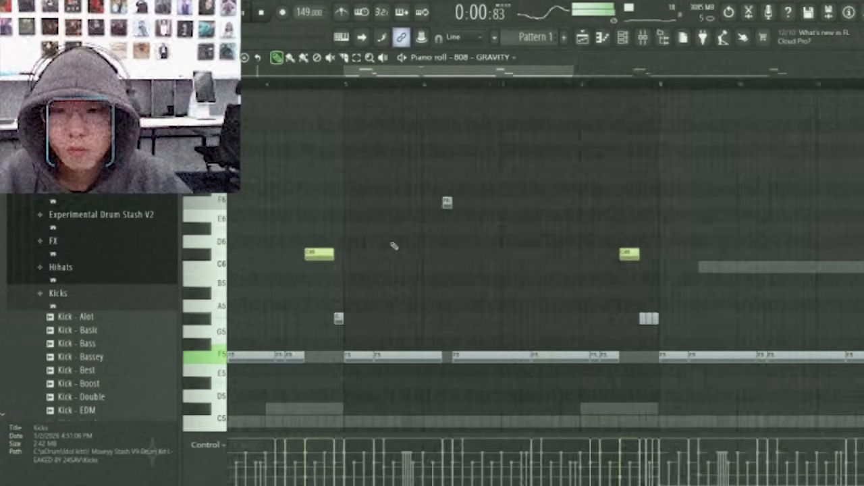
Raise three 808 notes in bars 14 to 16 from F5 to F6 and clear the note selection
scroll(394, 246, down, 3)
key(ctrl+d)
scroll(510, 253, up, 2)
scroll(510, 253, down, 2)
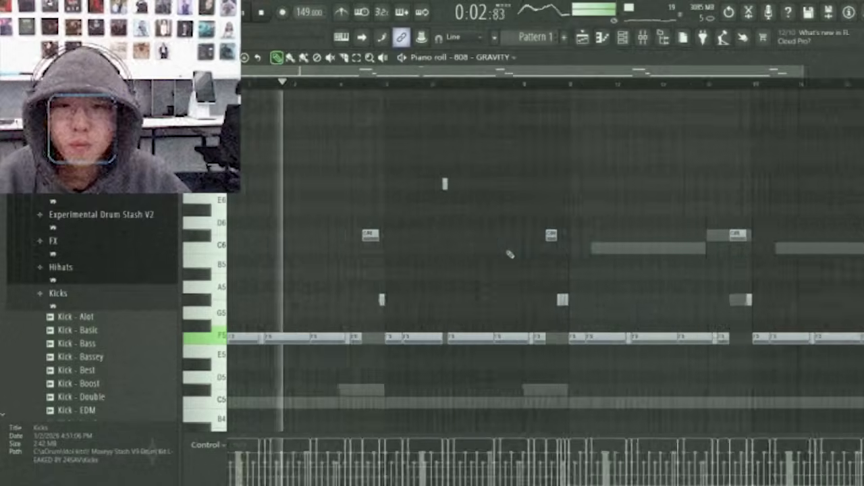
scroll(684, 376, up, 3)
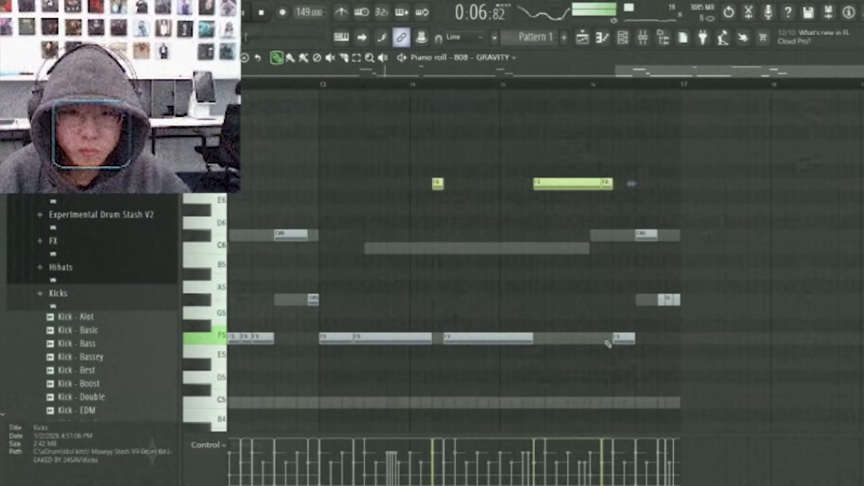
scroll(595, 325, down, 3)
key(ctrl+d)
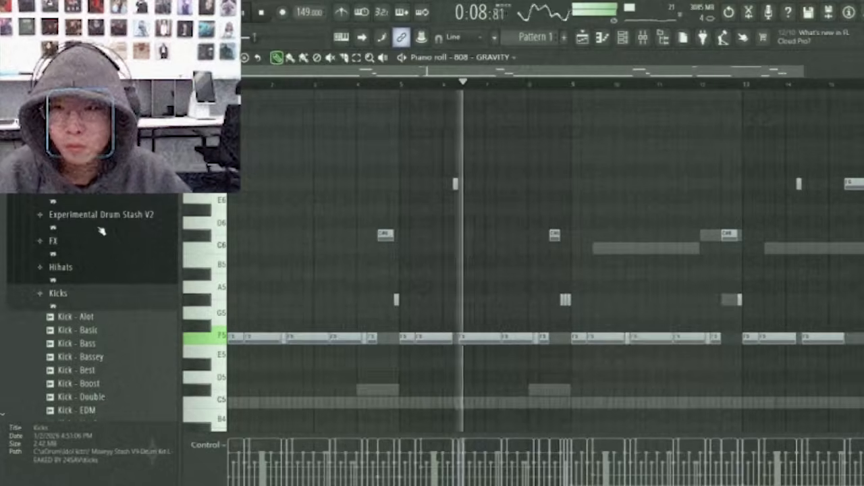
Collapse the Kicks folder and look through the remaining drum kit folders
click(93, 293)
scroll(112, 256, down, 3)
scroll(112, 257, up, 3)
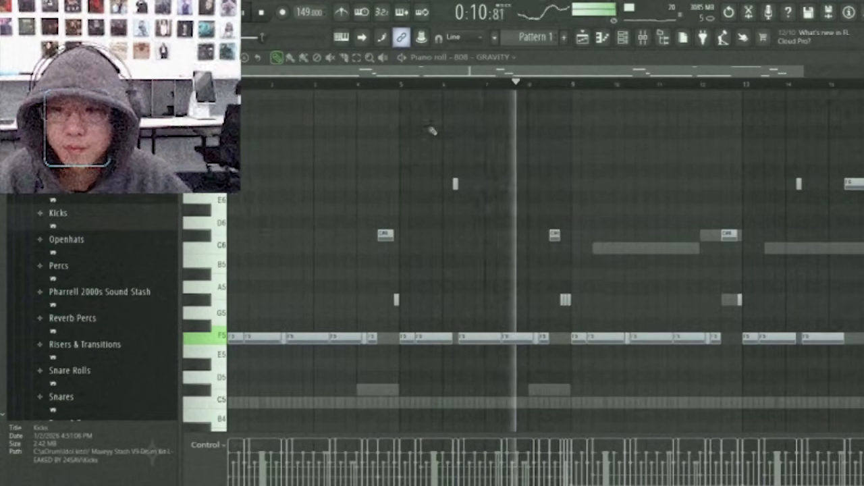
Add Kick - Alot from the Kicks folder as a new channel and open its piano roll
click(622, 37)
click(108, 215)
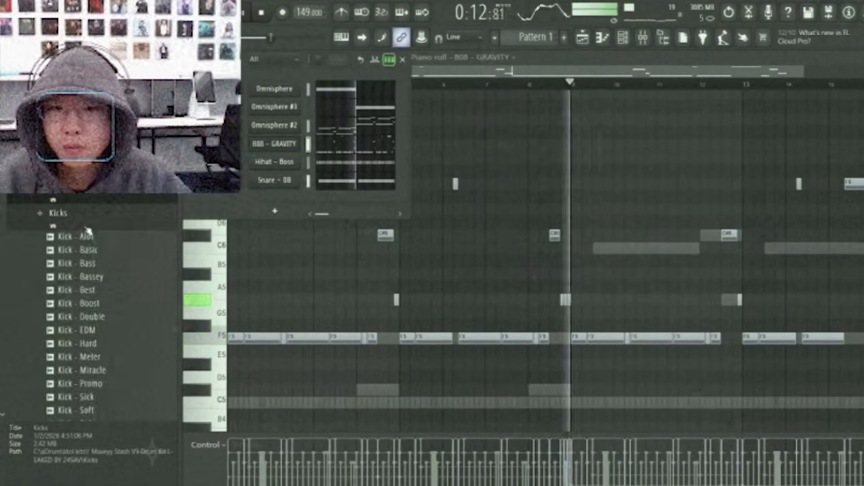
drag(88, 238, 283, 200)
right_click(301, 194)
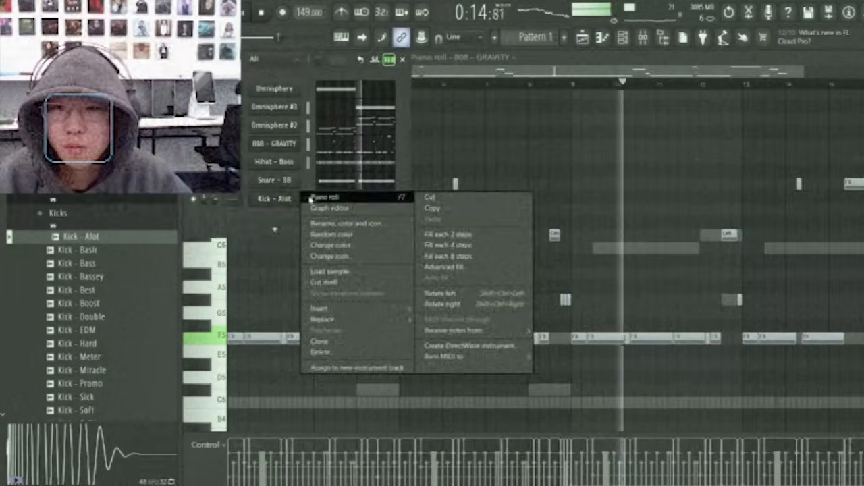
click(310, 196)
Replace the kick channel's sample with Kick - Basic, open its piano roll and place a C5 note at the start of bar 1
click(94, 264)
key(Up)
drag(86, 257, 291, 200)
right_click(297, 192)
click(312, 197)
scroll(256, 339, down, 5)
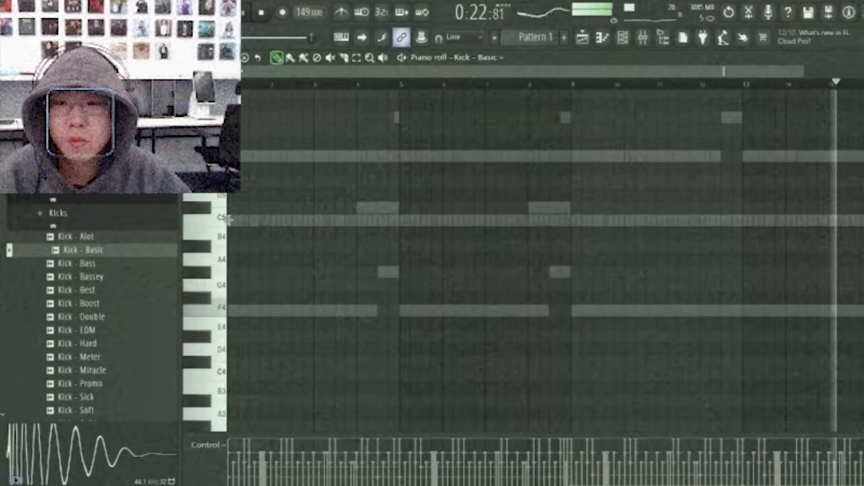
scroll(228, 233, up, 3)
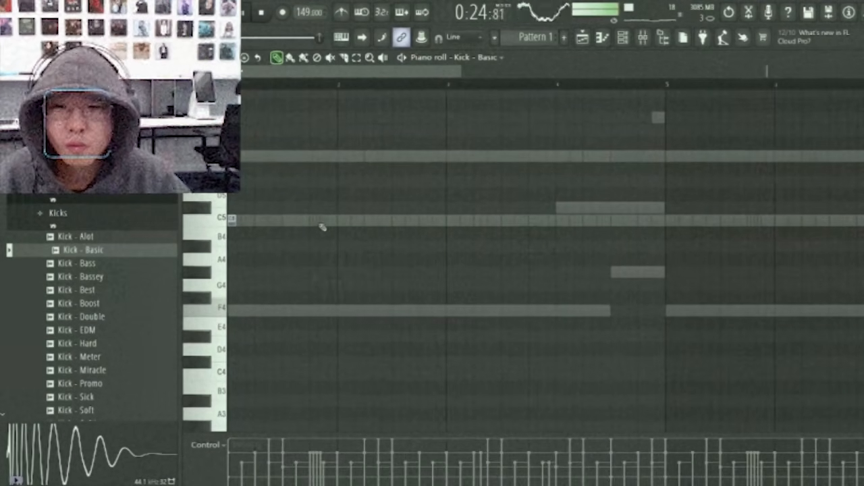
ctrl+right_click(593, 257)
Examine the volume envelope settings of the 808 - GRAVITY channel and close them
click(623, 38)
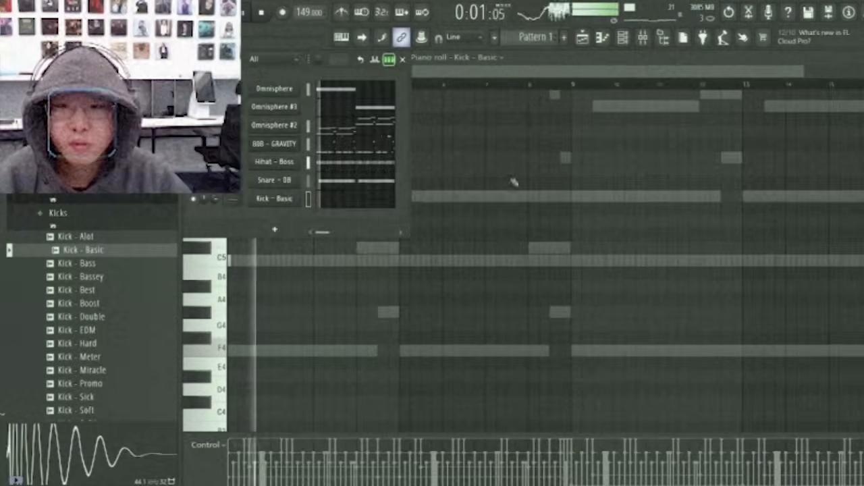
click(281, 145)
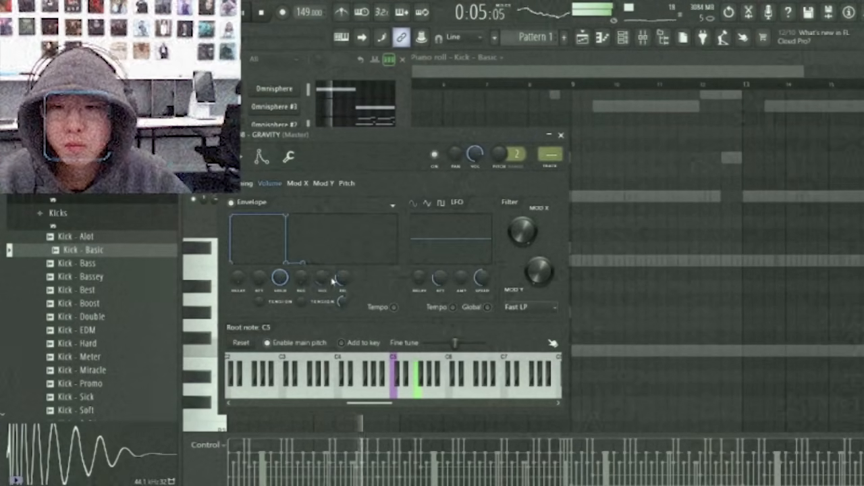
key(Escape)
In the 808 - GRAVITY piano roll, shorten the long F6 note in bar 15 and fill the gap up to bar 16 with F5 notes
click(324, 144)
scroll(766, 247, up, 3)
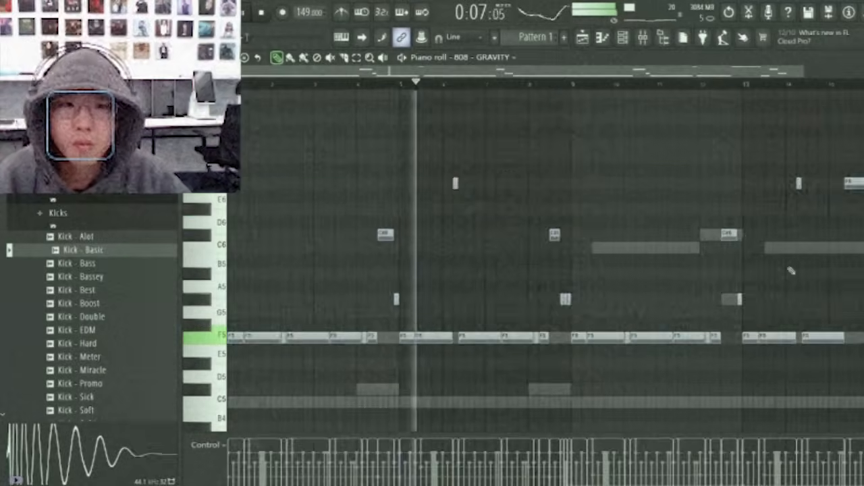
scroll(766, 250, up, 2)
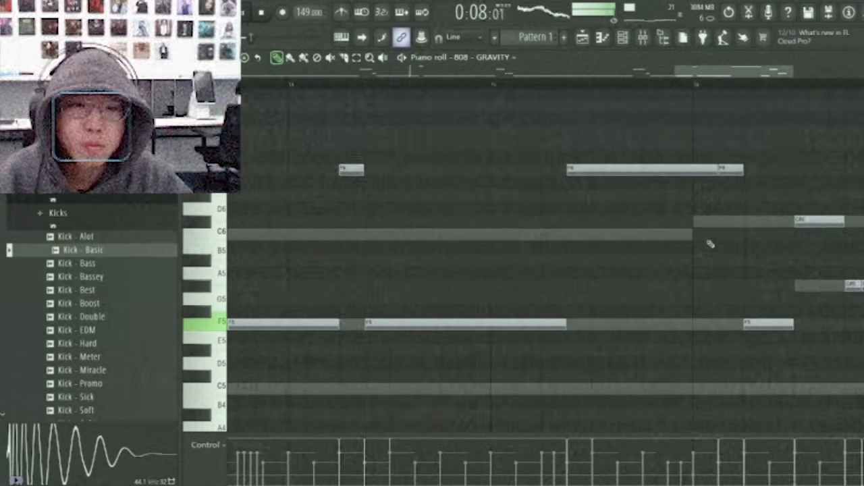
drag(657, 170, 578, 175)
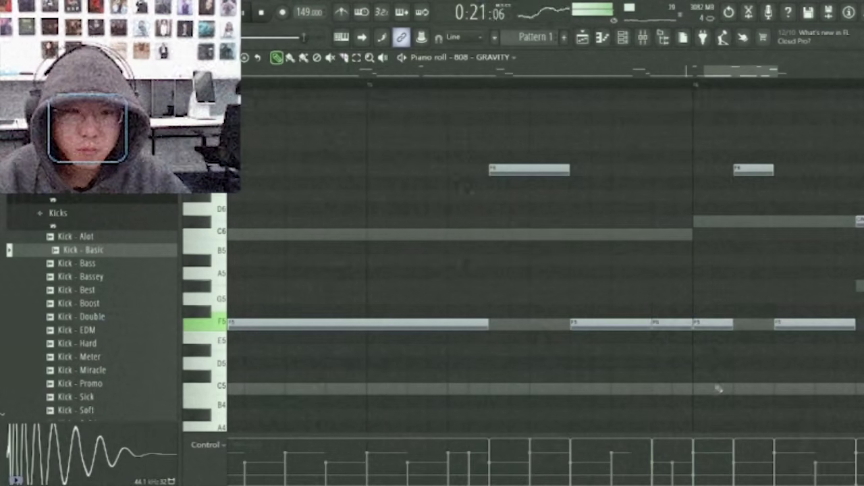
Raise the two 808 notes around the start of bar 16 to F6 and chop the bar 16 one into four
drag(726, 220, 709, 172)
key(alt+u)
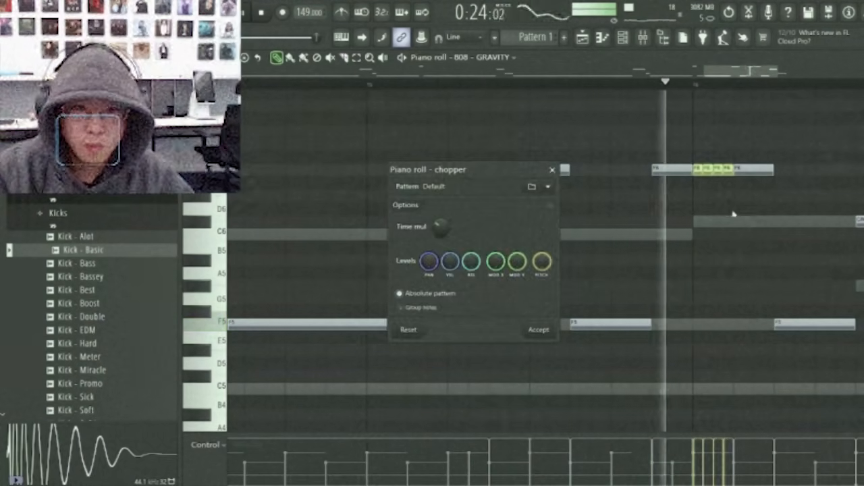
click(543, 330)
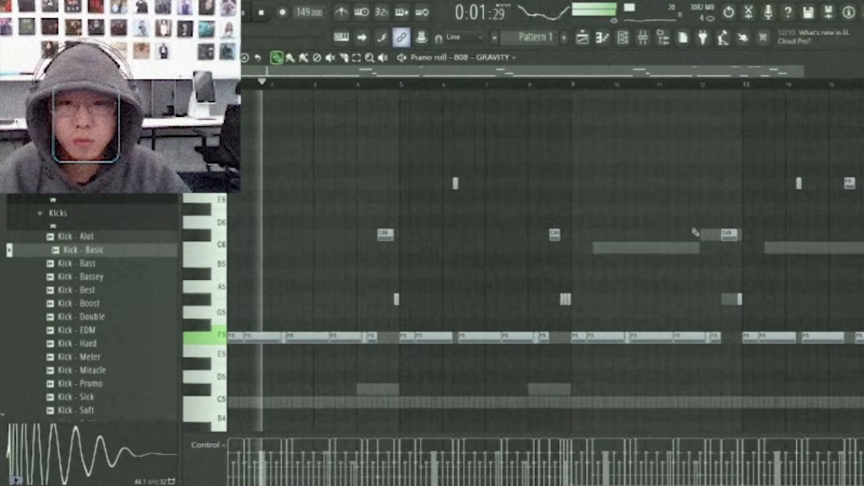
Open the Kick - Basic piano roll and place two C5 hits in bar 1 and two in bar 2
scroll(720, 247, up, 1)
click(623, 37)
click(338, 202)
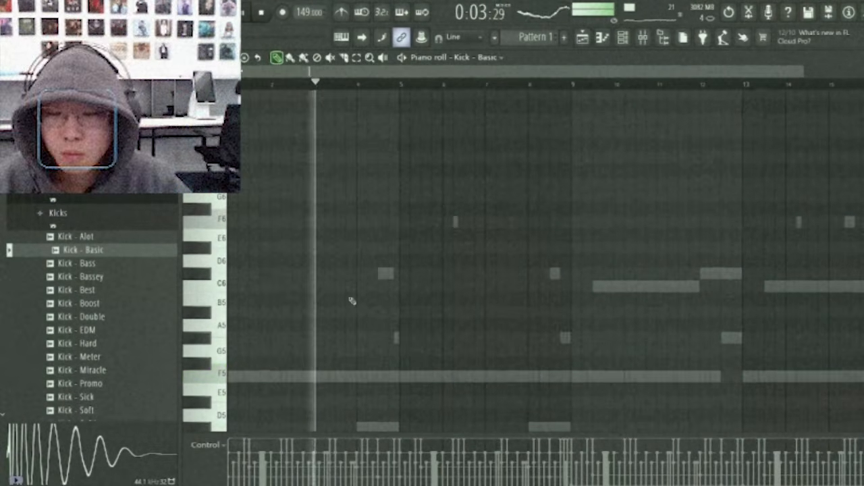
scroll(354, 310, down, 3)
scroll(205, 323, up, 3)
click(234, 260)
key(space)
click(299, 261)
click(438, 261)
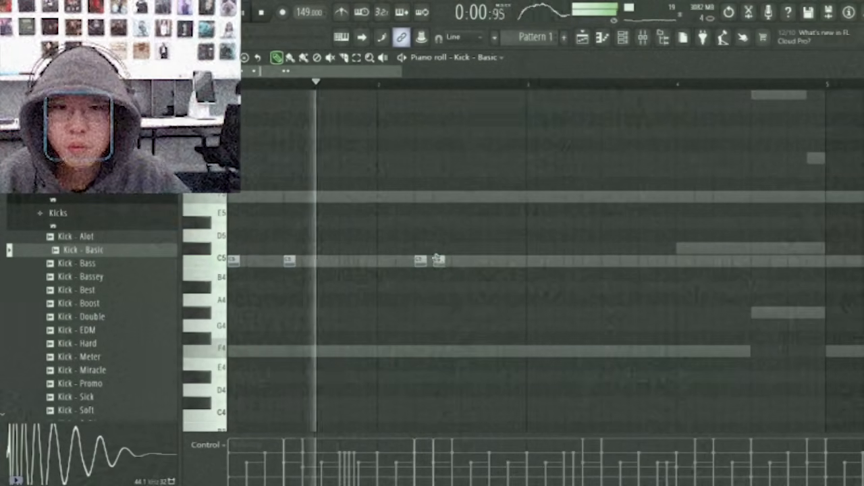
Place further Kick - Basic hits on C5 in bars 3 and 4
click(585, 261)
drag(635, 283, 574, 285)
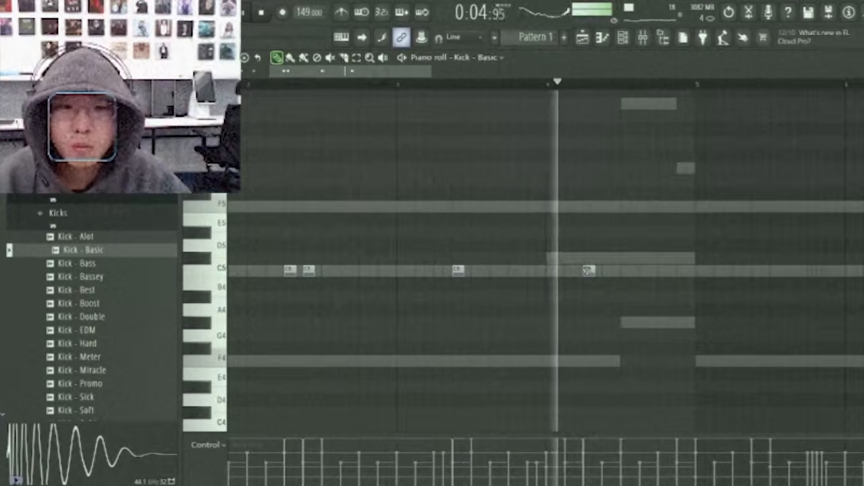
click(584, 269)
click(555, 269)
Remove the extra kick at bar 5, duplicate the four-bar kick pattern through bar 16 and clear the selection
scroll(550, 303, down, 5)
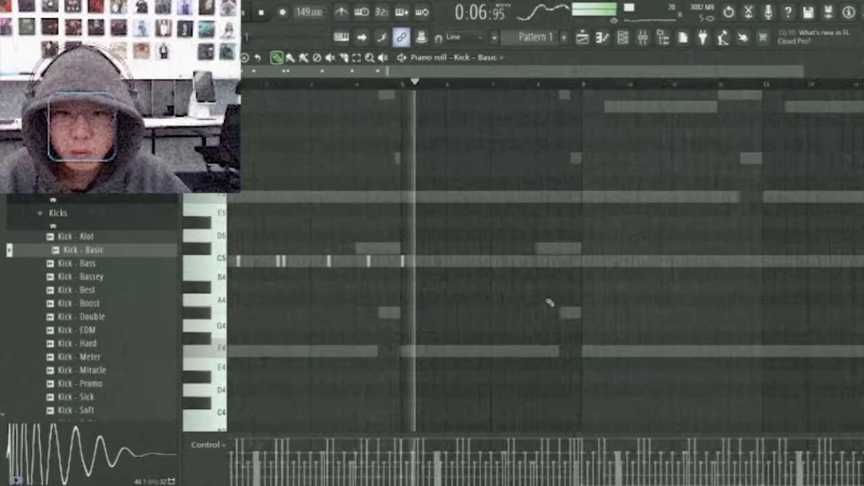
key(ctrl+l)
right_click(419, 260)
key(ctrl+b)
key(ctrl+b)
key(ctrl+b)
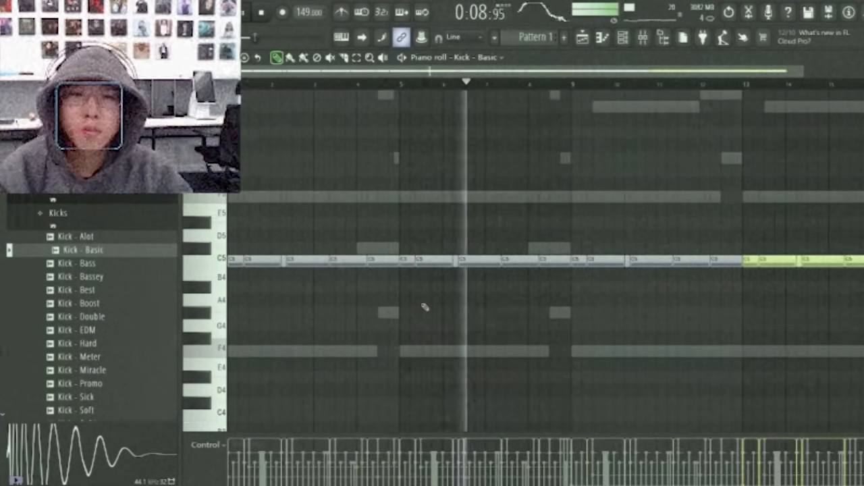
key(ctrl+d)
key(shift+d)
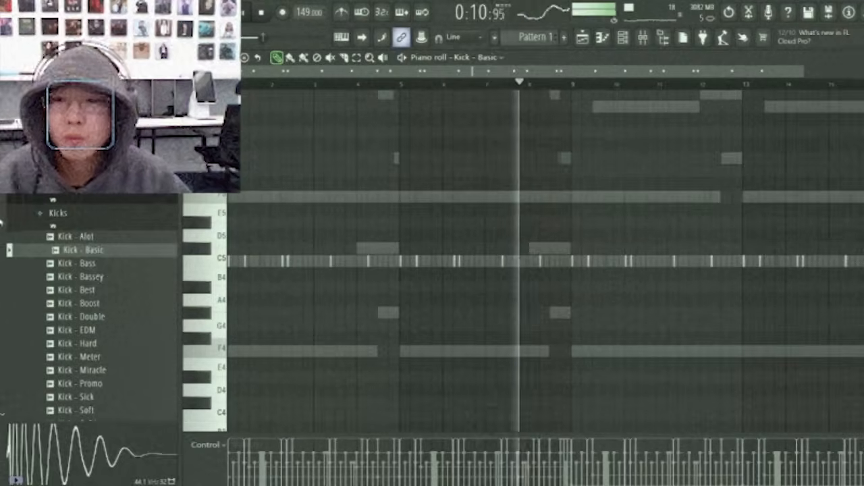
Collapse the Kicks and Maxeyy Stash V9 drum kit folders and show the channel rack
click(60, 213)
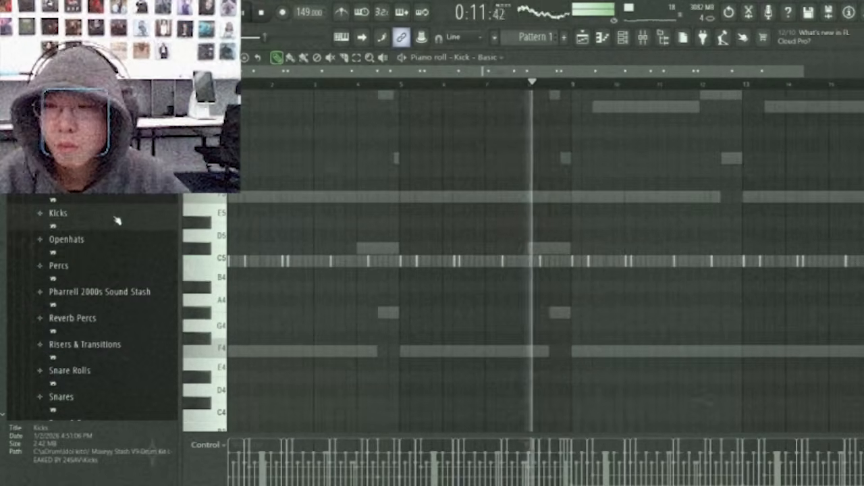
click(621, 38)
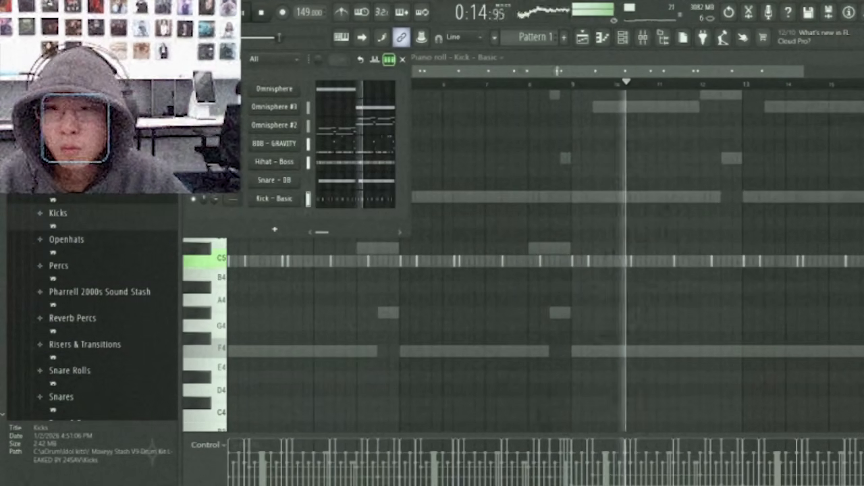
scroll(108, 243, up, 5)
click(95, 253)
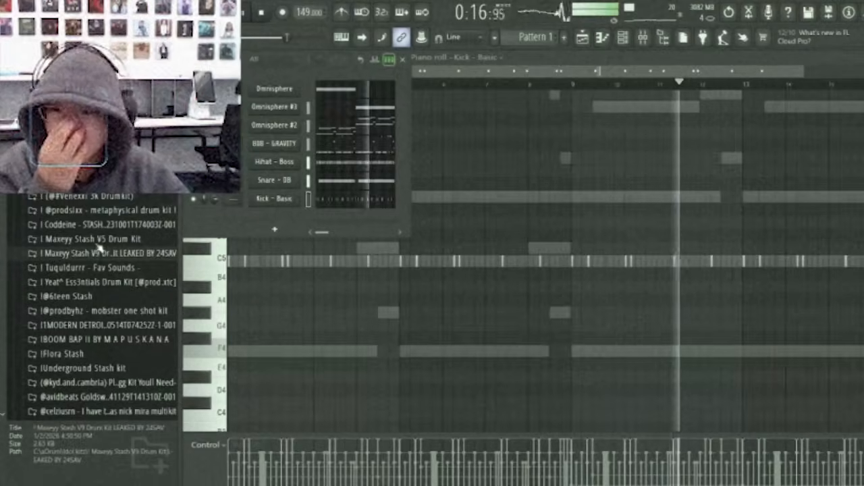
Add an Xpand!2 channel and load the +28 Echo Harp preset from the 16 Strings category
click(274, 229)
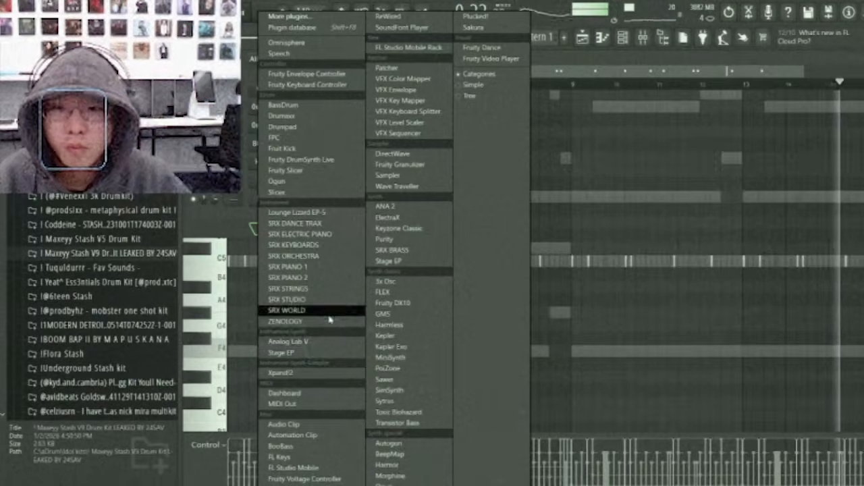
click(296, 374)
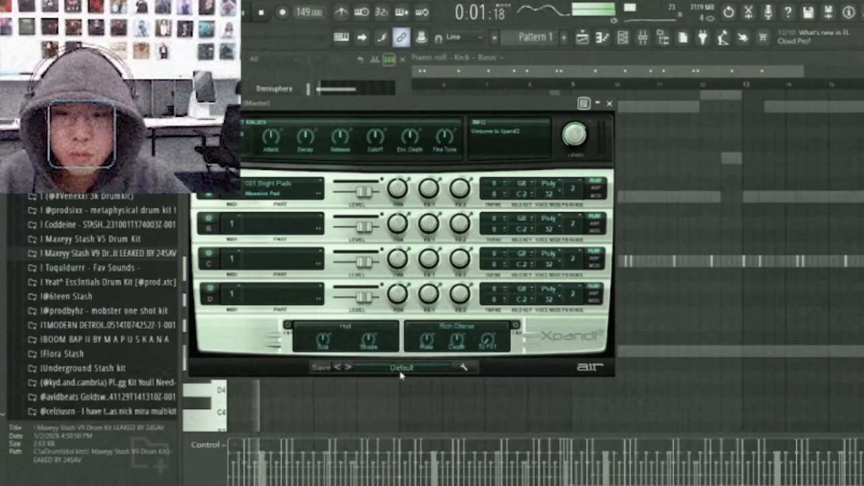
click(403, 372)
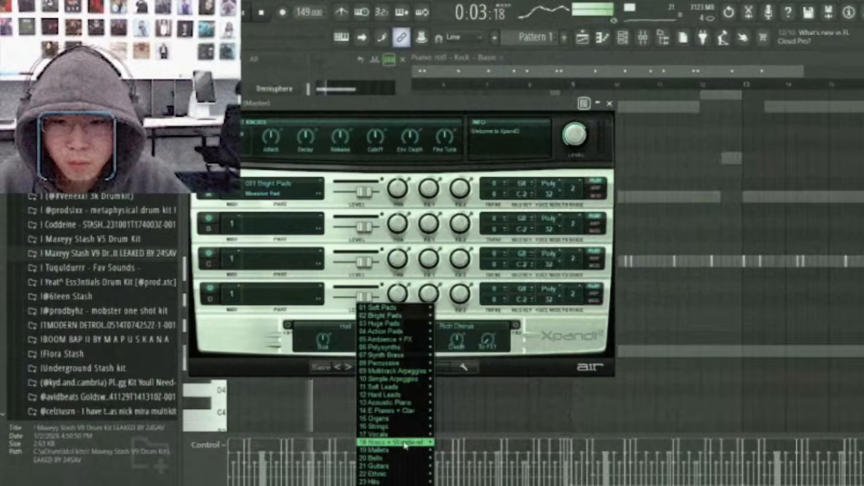
mouse_move(397, 432)
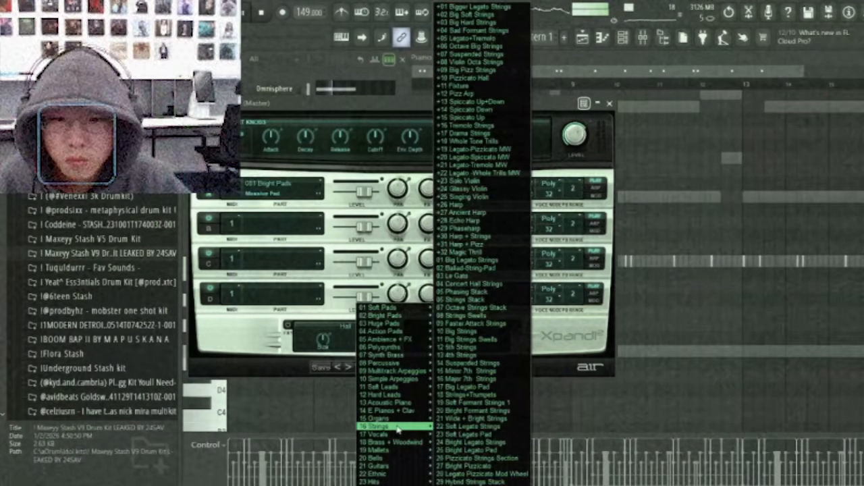
click(466, 222)
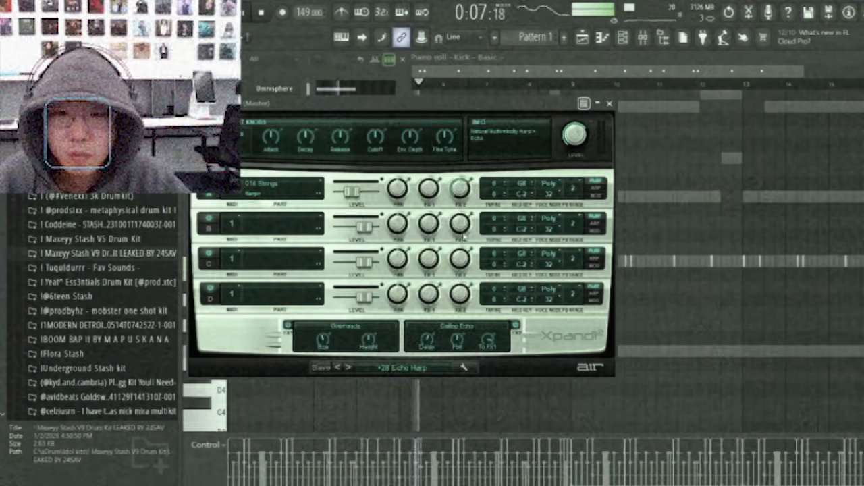
key(Escape)
Open the Xpand!2 piano roll and place half-bar F7 notes in bars 1 to 3 and a G#7 note in bar 4
right_click(299, 210)
click(331, 216)
scroll(223, 216, up, 4)
ctrl+scroll(245, 201, up, 2)
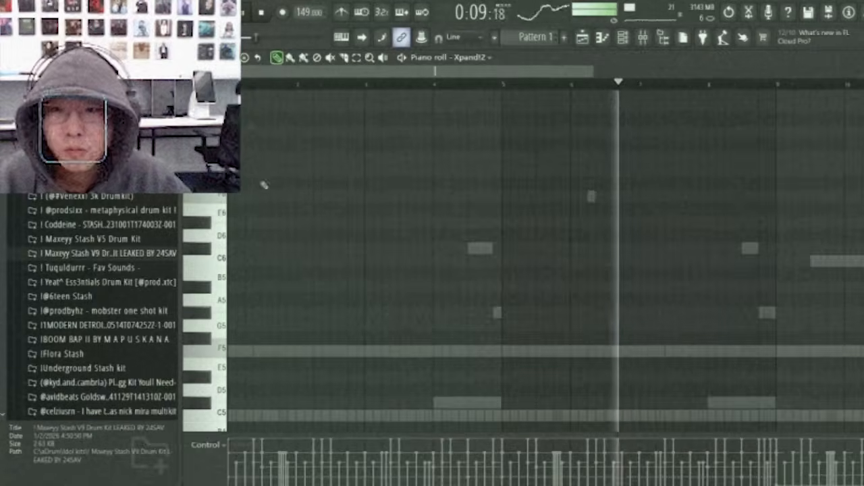
scroll(235, 197, up, 3)
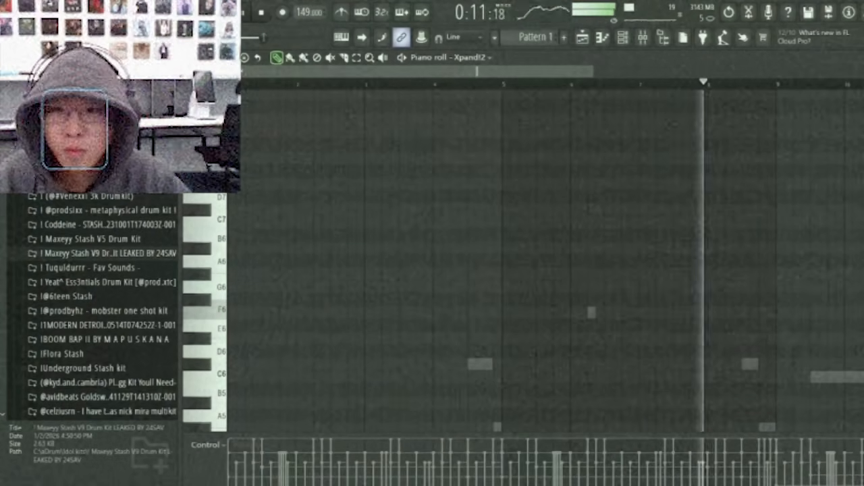
drag(266, 157, 297, 164)
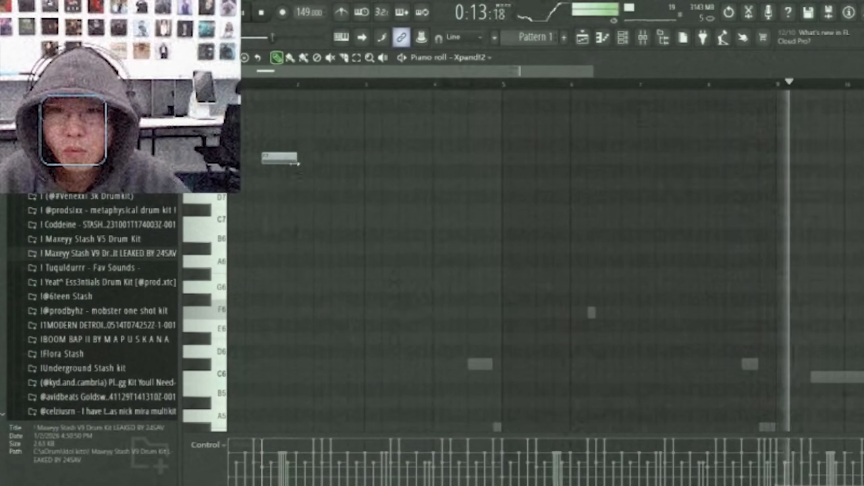
click(341, 159)
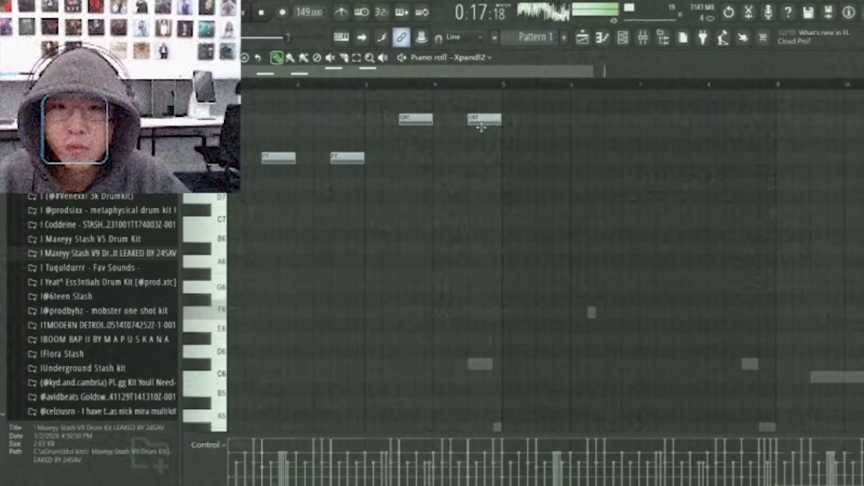
Copy the four Xpand!2 notes from bars 1 to 4 into bars 5 to 8
drag(563, 202, 229, 86)
drag(268, 173, 555, 175)
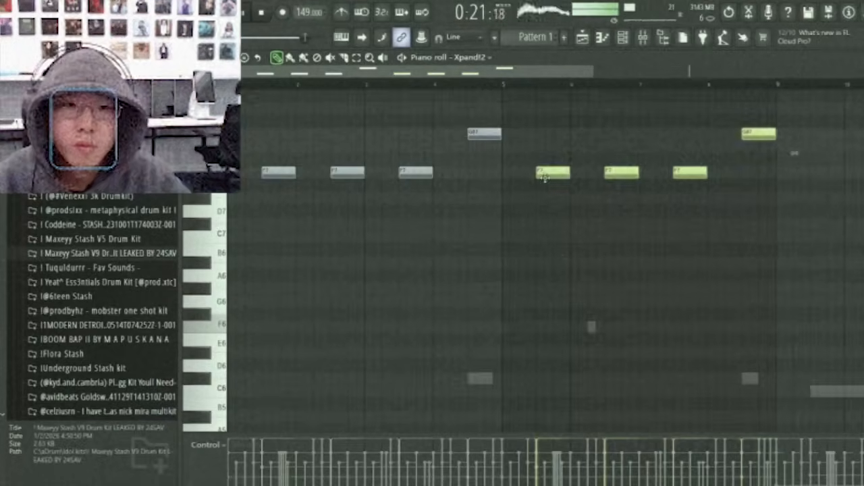
Add short F6 notes in bars 1 and 3 below the Xpand!2 melody
scroll(358, 253, down, 2)
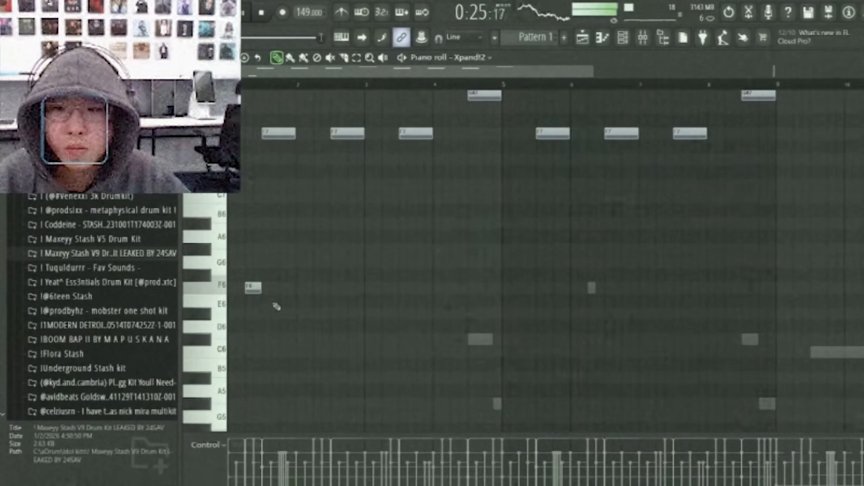
scroll(430, 273, up, 3)
scroll(438, 269, down, 2)
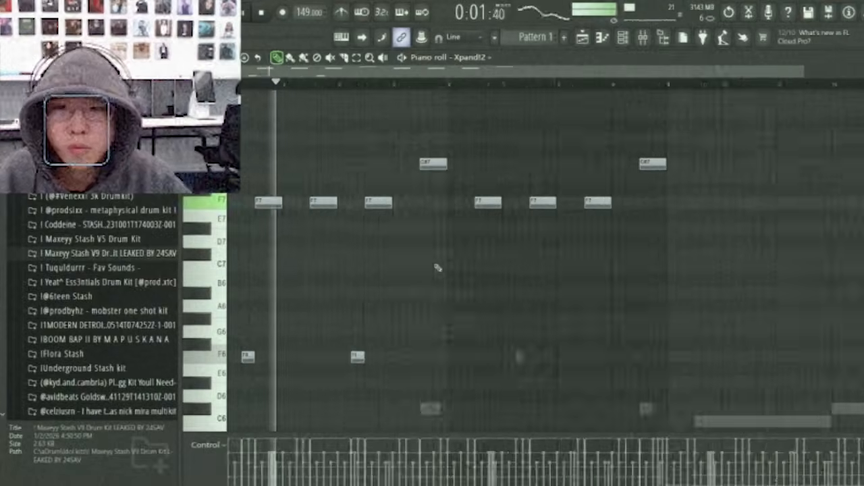
scroll(360, 256, down, 4)
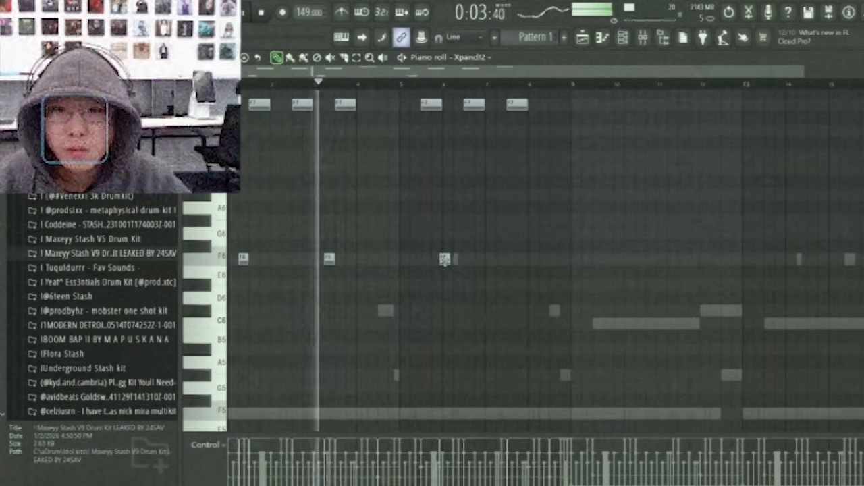
Draw a G#6 note across most of bar 4 in the Xpand!2 piano roll
scroll(436, 263, up, 3)
ctrl+scroll(429, 255, up, 2)
scroll(385, 320, down, 1)
click(399, 272)
drag(398, 273, 454, 273)
scroll(457, 278, up, 2)
Delete the Xpand!2 notes in bars 5 to 8 and copy the whole phrase from bars 1 to 4 into them
ctrl+scroll(459, 282, down, 3)
mouse_move(618, 298)
ctrl+mouse_down()
mouse_move(459, 160)
mouse_move(383, 131)
mouse_move(175, 476)
ctrl+mouse_up()
key(Delete)
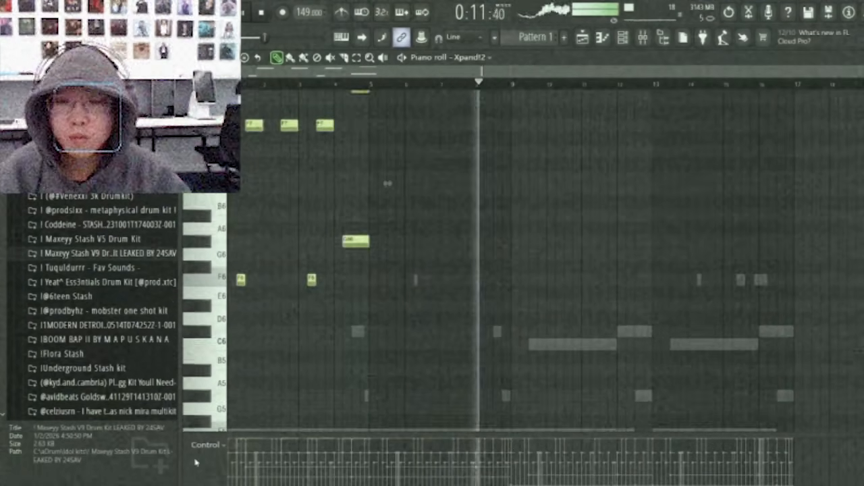
shift+drag(357, 242, 501, 251)
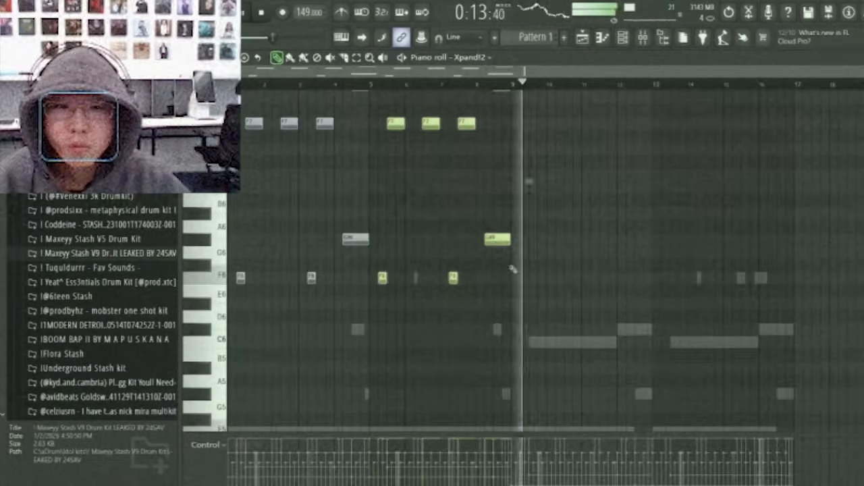
Copy the Xpand!2 phrase from bars 1 to 8 into bars 9 to 16
scroll(540, 290, up, 2)
ctrl+scroll(607, 351, up, 1)
ctrl+drag(647, 394, 229, 94)
ctrl+scroll(448, 342, down, 1)
scroll(432, 332, down, 2)
shift+drag(349, 316, 638, 315)
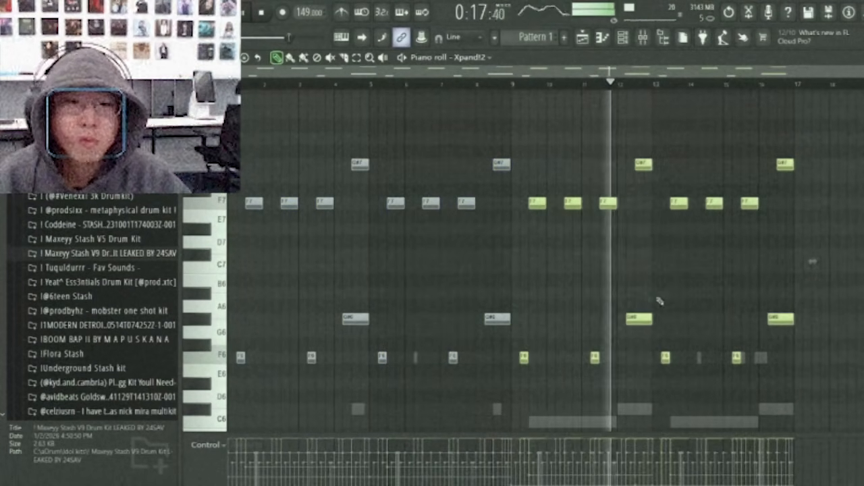
ctrl+scroll(658, 297, up, 1)
ctrl+click(744, 231)
Find the Acoustic Stomp sample and place it at the start of Track 3 in the playlist
click(583, 38)
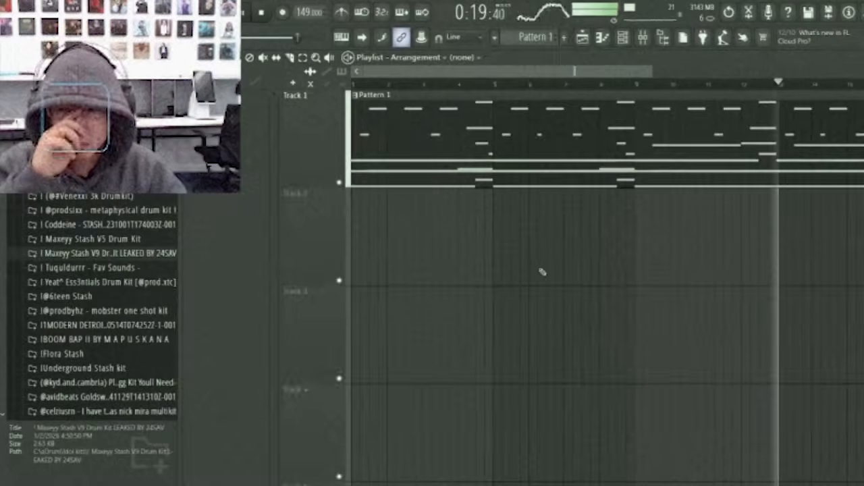
key(F6)
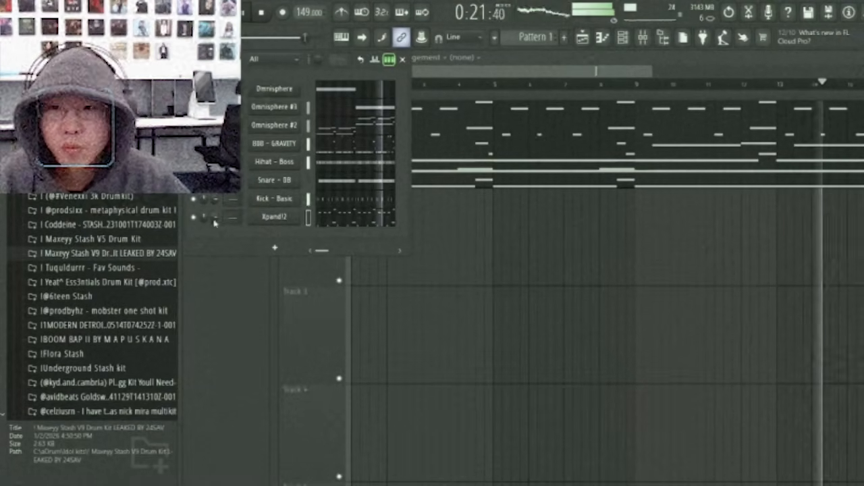
click(101, 182)
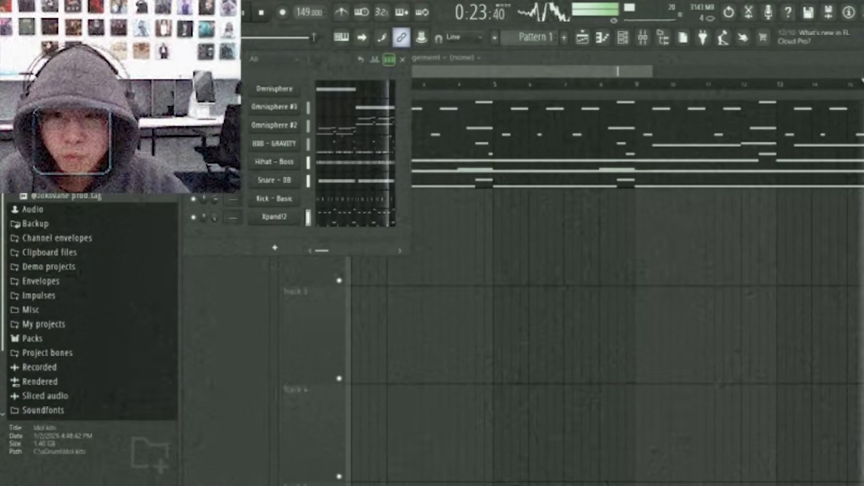
click(101, 181)
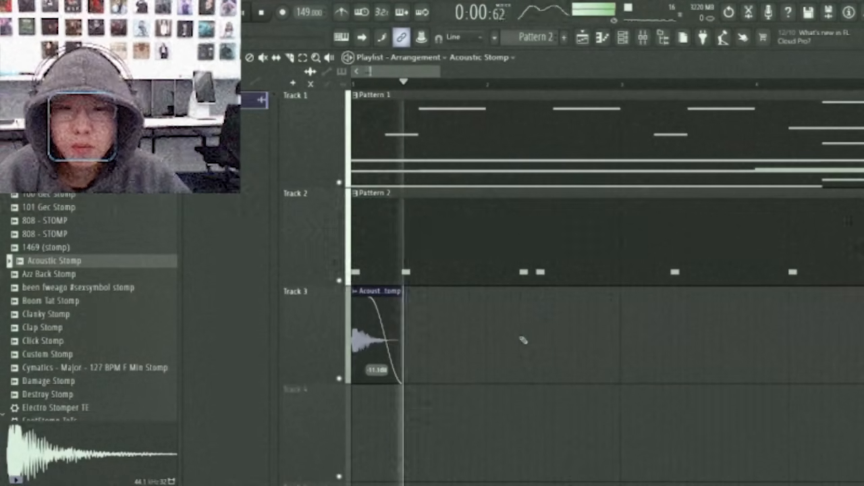
Place Acoustic Stomp clips on Track 3 in bars 2, 3 and 4, lined up with the hits of Pattern 2
click(524, 340)
drag(630, 371, 612, 359)
key(space)
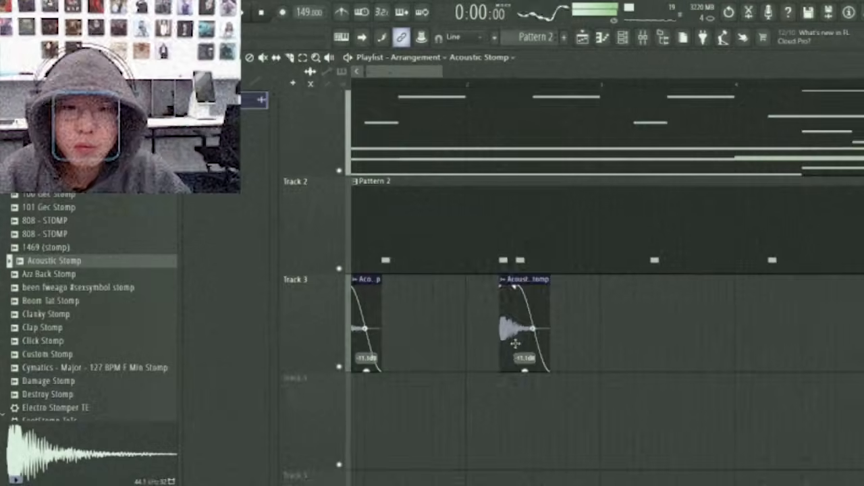
click(524, 345)
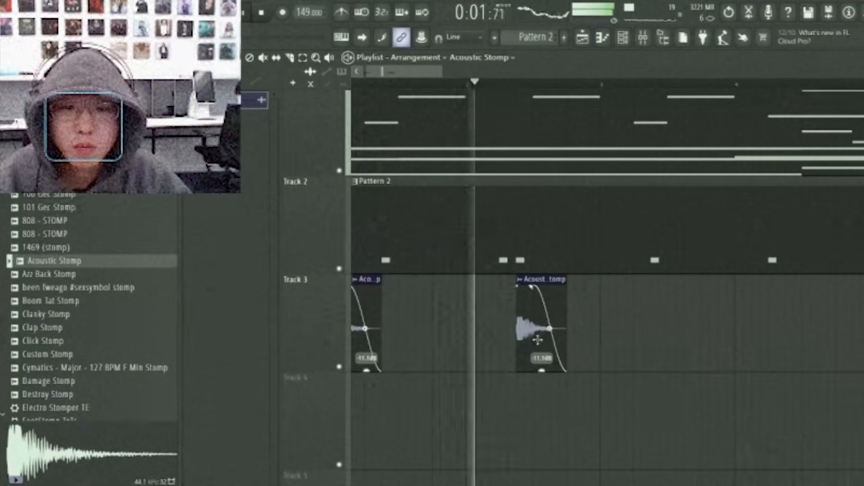
click(575, 323)
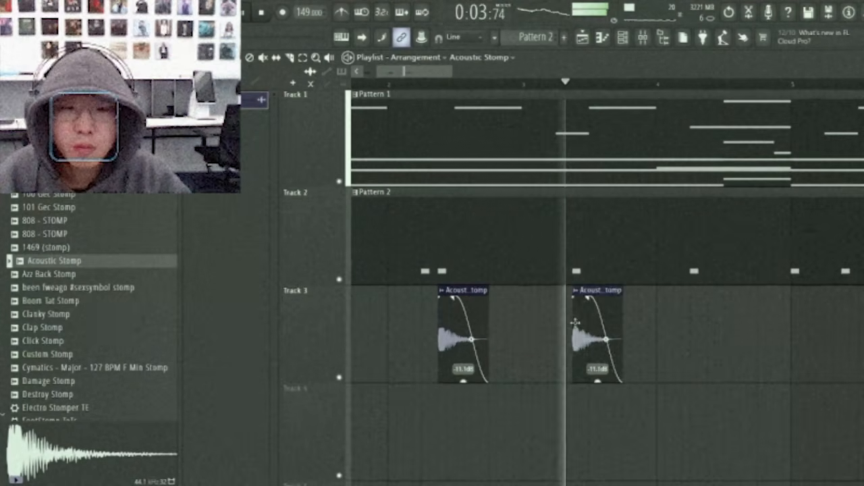
click(691, 337)
Copy the stomp clips into bars 5 to 8, then consolidate the eight bars and repeat the clip from bar 9
scroll(689, 355, down, 3)
drag(692, 355, 276, 359)
scroll(293, 361, up, 2)
drag(357, 360, 310, 366)
scroll(661, 368, down, 3)
scroll(492, 351, up, 2)
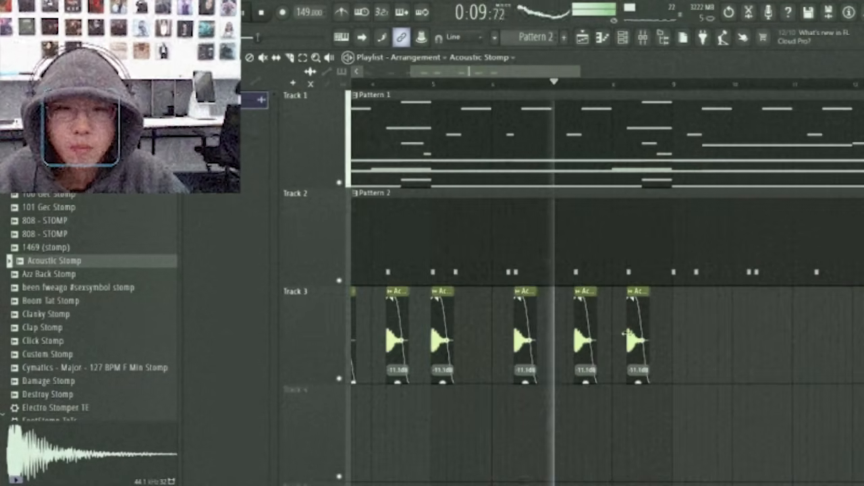
ctrl+click(726, 349)
scroll(574, 348, down, 1)
scroll(601, 349, up, 3)
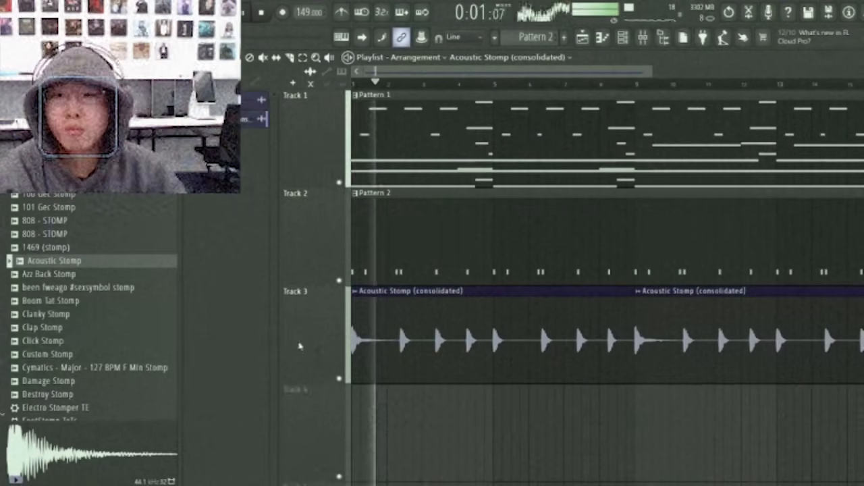
Look through the drum kit folders for a new sound and add the Yeat bell sample as a channel in Pattern 1
scroll(69, 249, up, 5)
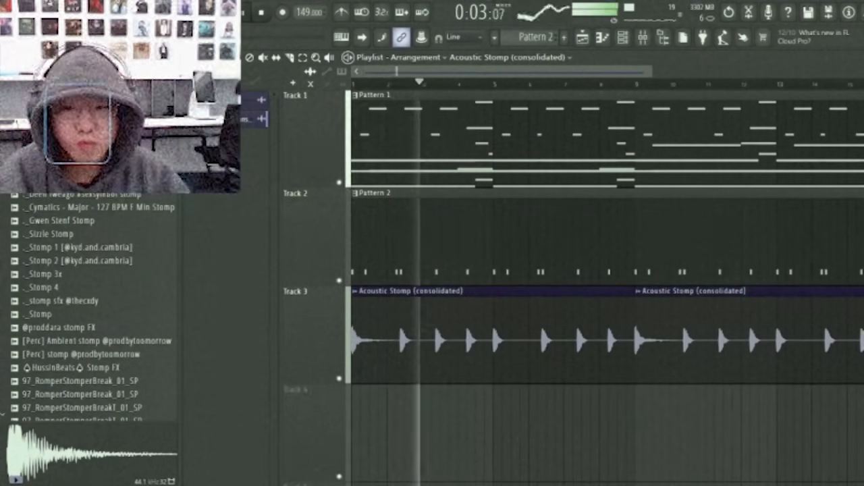
key(Escape)
scroll(117, 343, up, 5)
scroll(118, 345, down, 3)
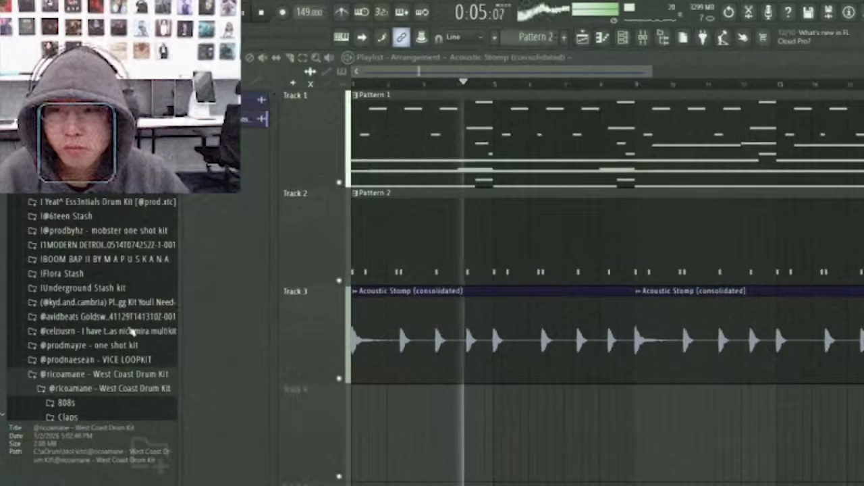
click(63, 274)
scroll(74, 290, down, 5)
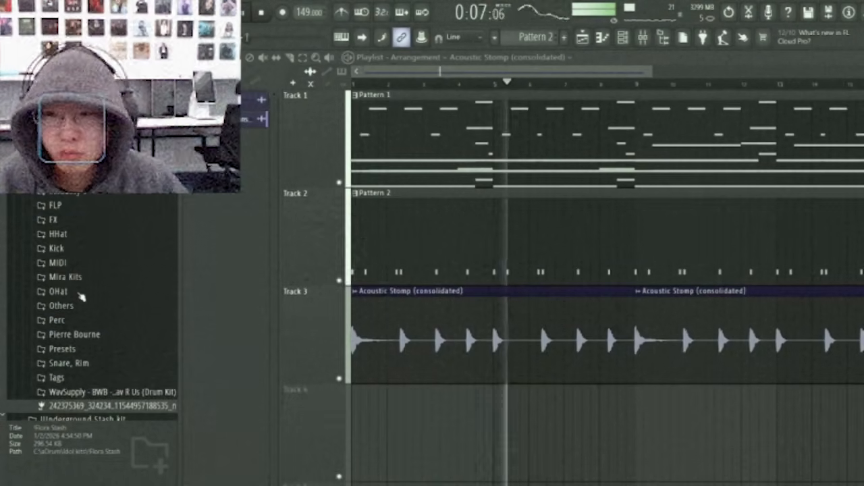
scroll(112, 268, up, 6)
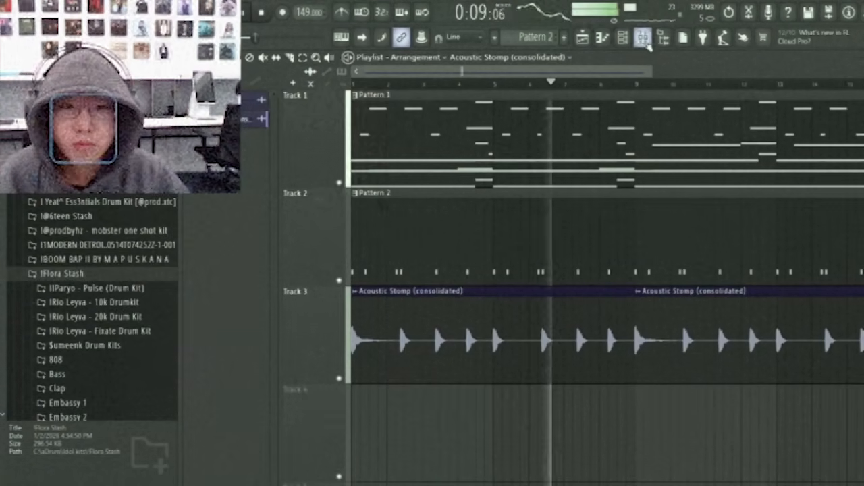
click(622, 38)
click(275, 137)
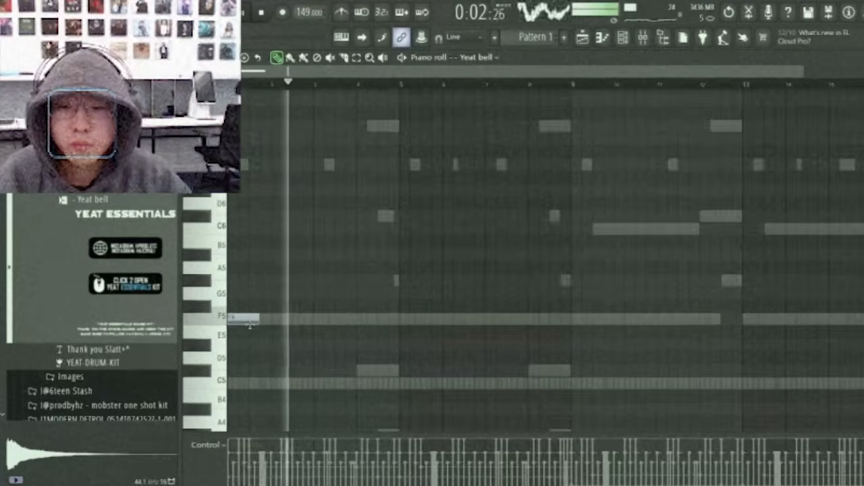
Draw a four-bar Yeat bell phrase of F5 notes ending on a short G#5, and repeat it through bar 16
scroll(324, 324, up, 2)
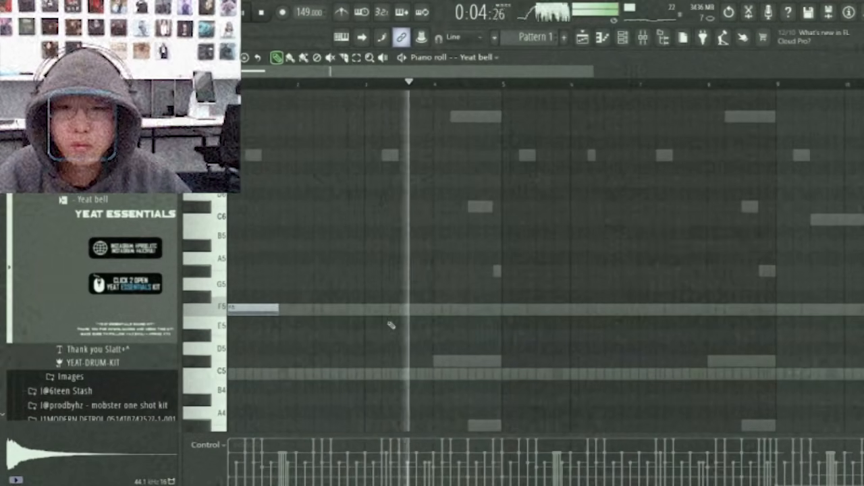
click(349, 309)
shift+right_click(367, 309)
right_click(382, 309)
key(ctrl+b)
drag(491, 310, 491, 271)
key(ctrl+b)
scroll(515, 331, down, 2)
key(ctrl+b)
key(ctrl+b)
key(ctrl+d)
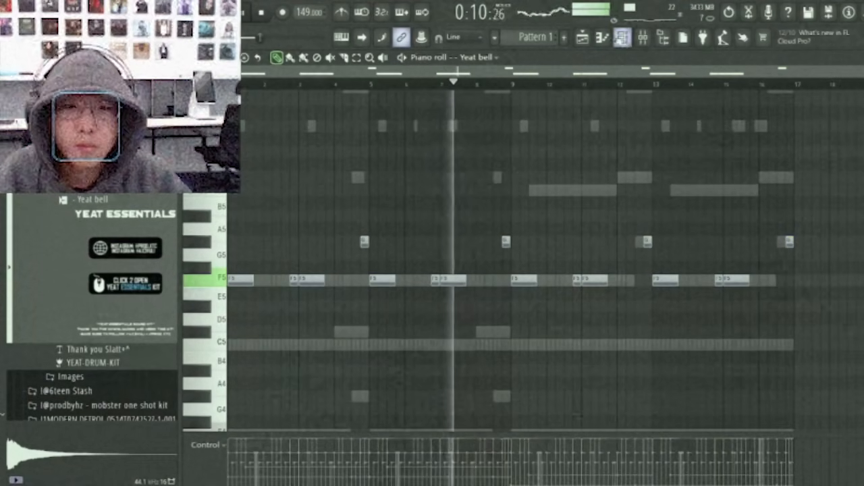
Shorten the F5 pickup notes just before bars 3, 7, 11 and 15 in the Yeat bell part
click(621, 38)
key(F6)
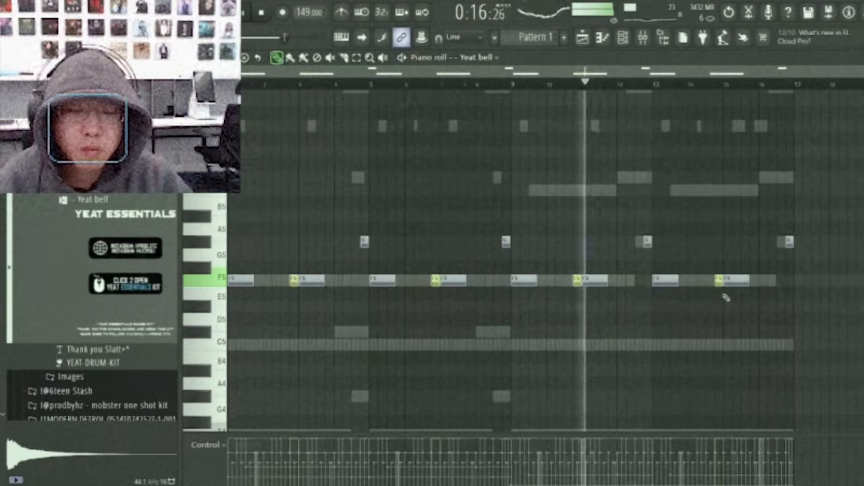
scroll(724, 295, up, 5)
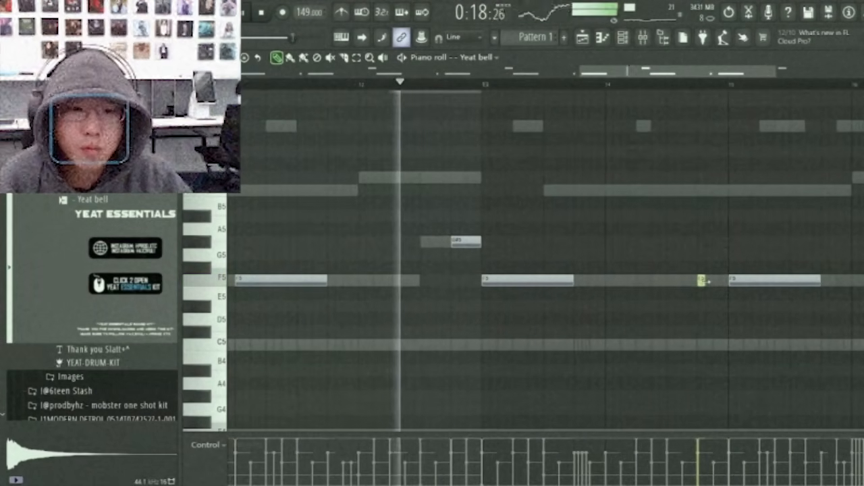
scroll(702, 281, down, 4)
Shape the Yeat bell's sound with a volume envelope in its channel settings
click(622, 38)
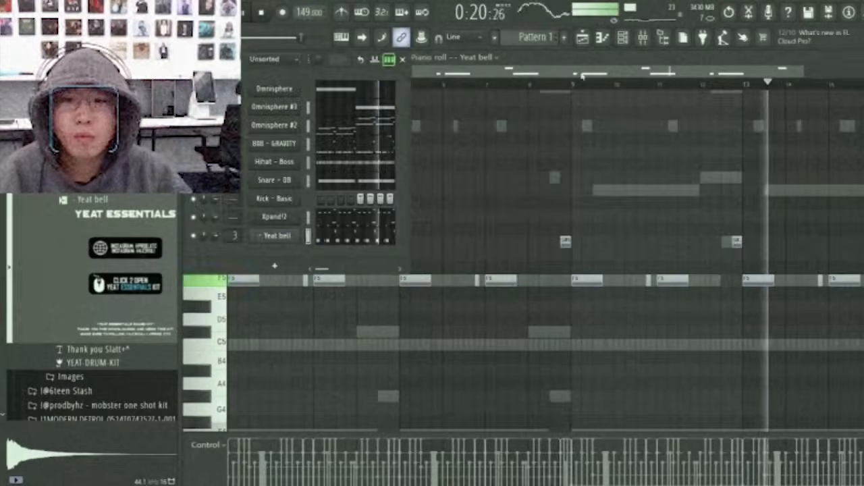
click(276, 236)
click(341, 236)
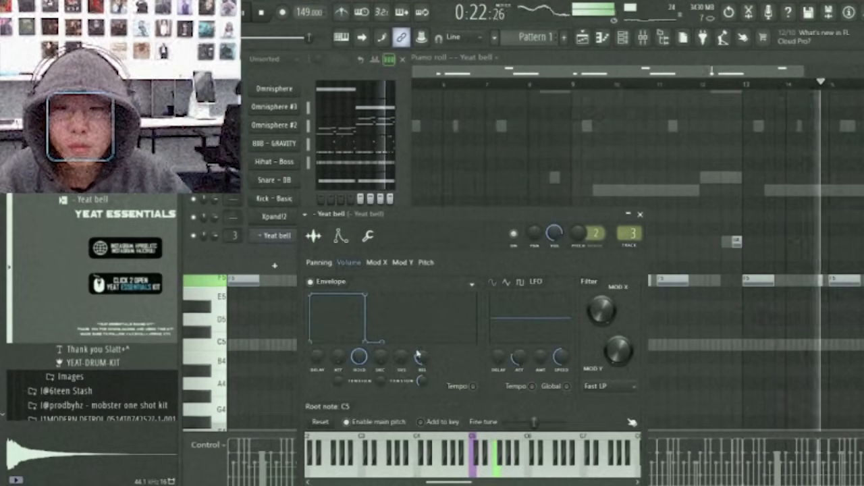
click(623, 38)
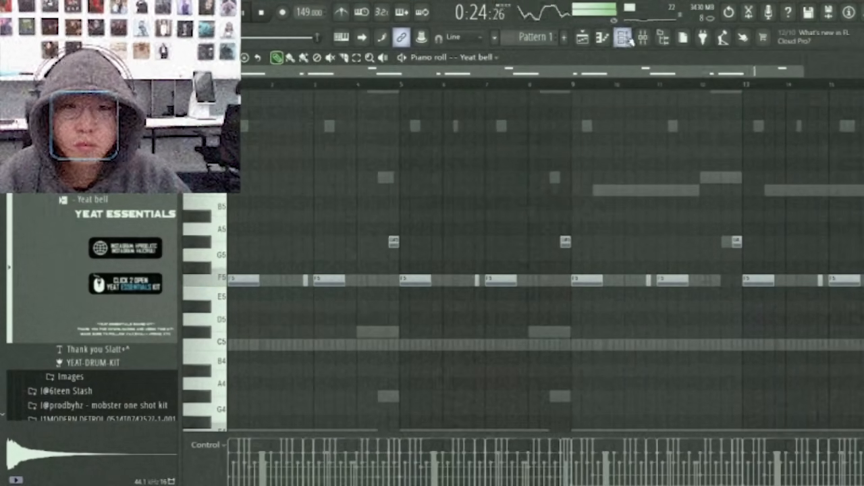
Apply Portal with the Anti Matter preset to the Yeat bell's mixer track and lower the track's volume
click(643, 38)
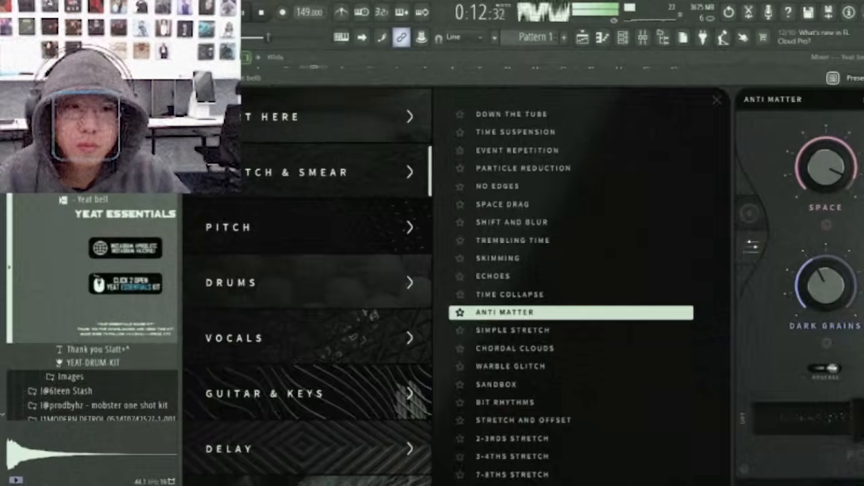
key(Escape)
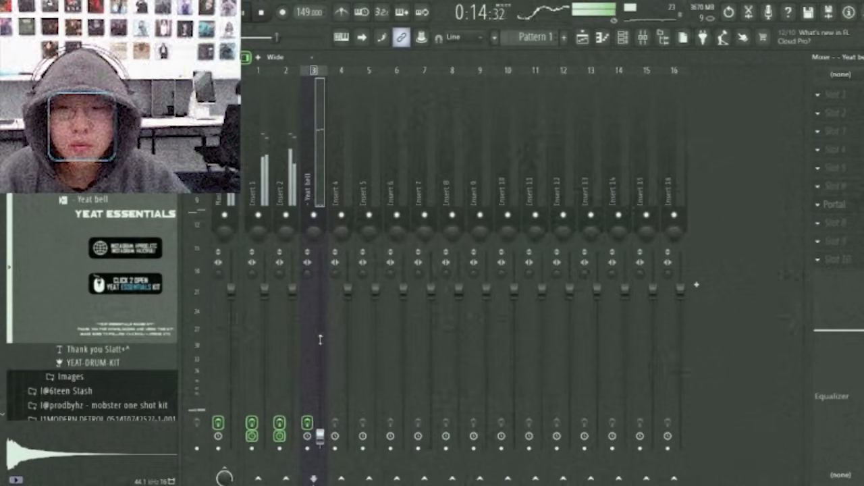
drag(321, 265, 321, 328)
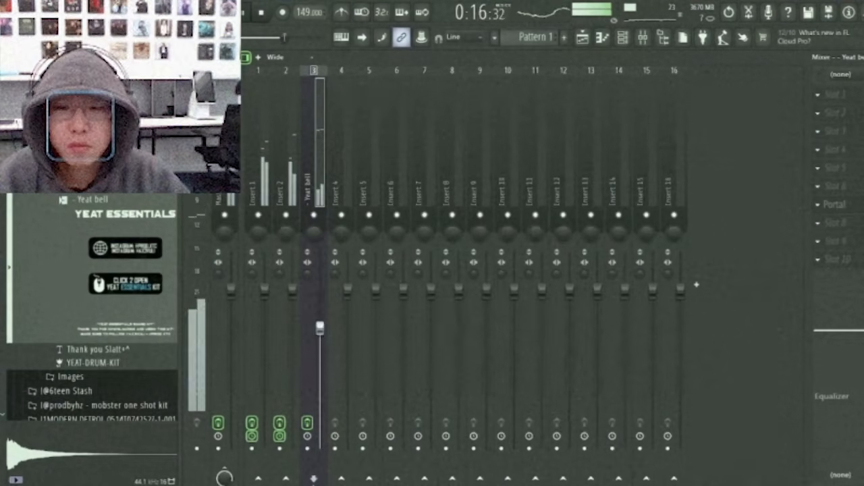
Add Fruity Delay 3 to the Yeat bell's mixer track and adjust its settings
click(817, 223)
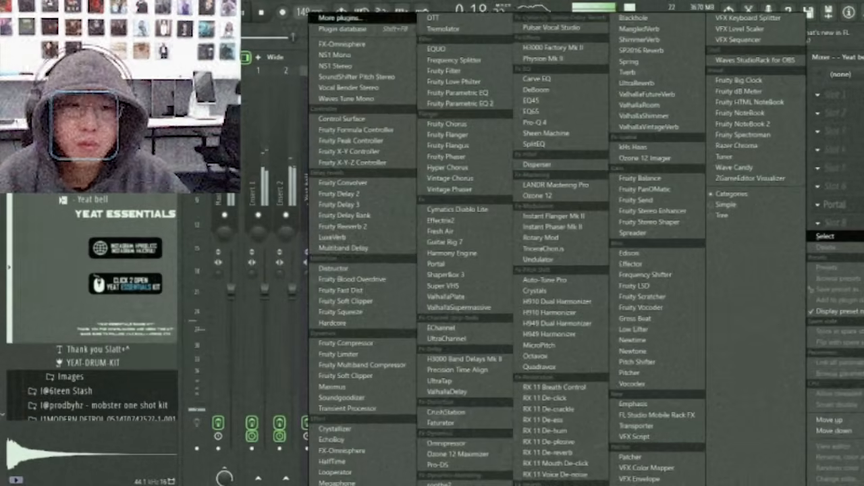
click(363, 204)
click(596, 106)
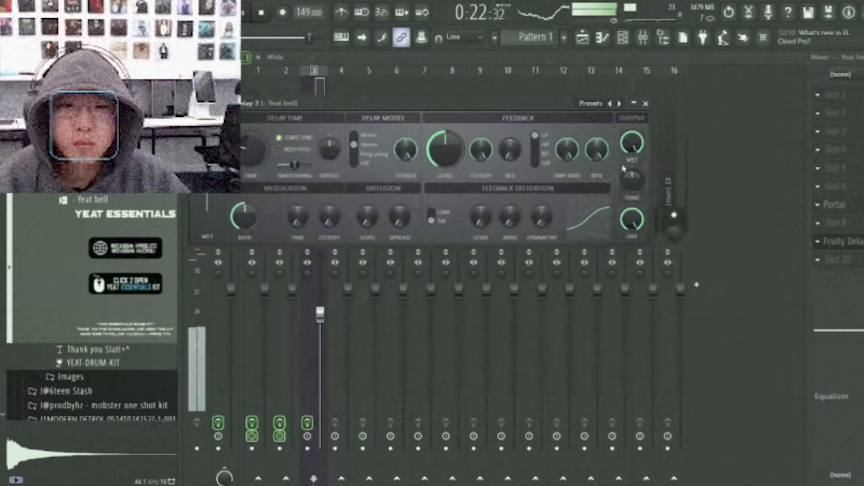
click(623, 166)
Move Portal and Fruity Delay 3 to the first two effect slots and add SoundShifter Pitch Stereo at -12 semitones in the third
click(835, 201)
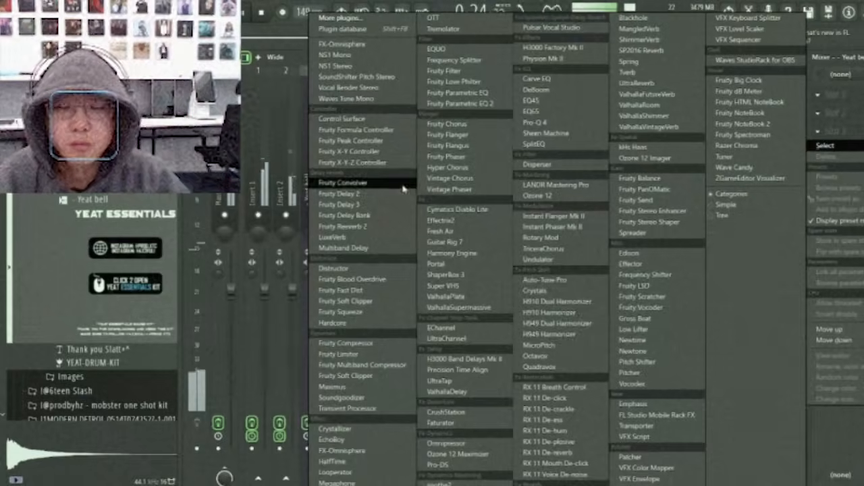
click(476, 94)
drag(860, 241, 856, 210)
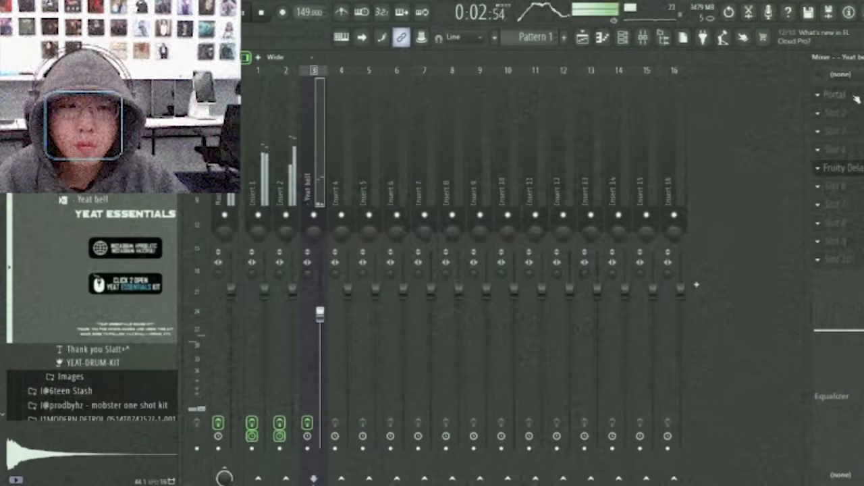
drag(854, 167, 854, 113)
click(855, 132)
click(394, 82)
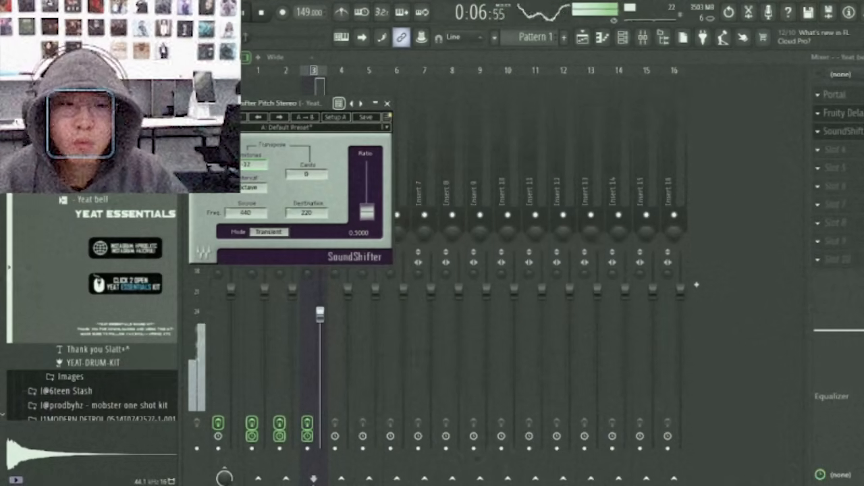
Add Fruity Parametric EQ 2 in the last slot of the Yeat bell track and boost band 6 in the high mids
click(853, 268)
click(483, 106)
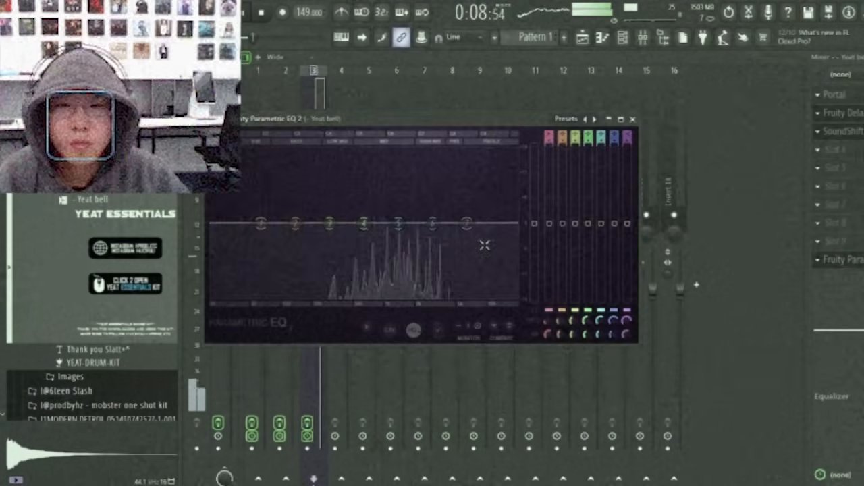
drag(444, 179, 431, 183)
scroll(435, 185, up, 3)
Turn EQ band 1 into a high-pass filter reaching up to the low mids and reduce the high-mid boost of band 6
right_click(261, 224)
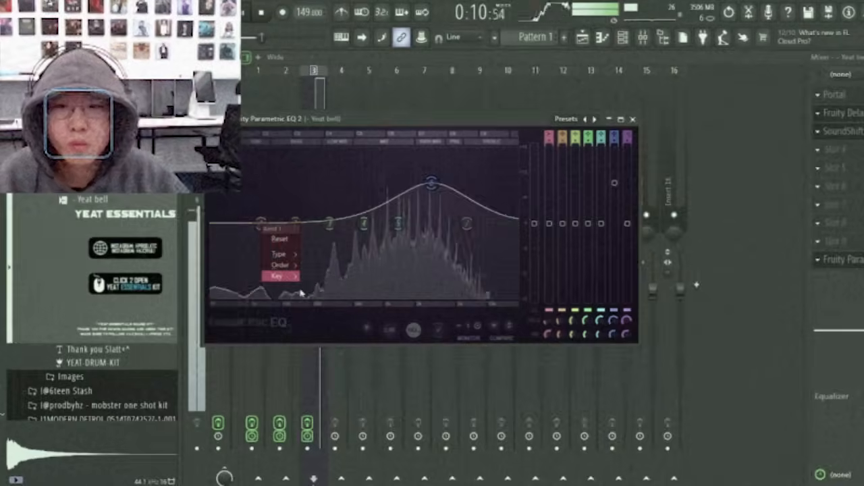
mouse_move(293, 263)
click(332, 276)
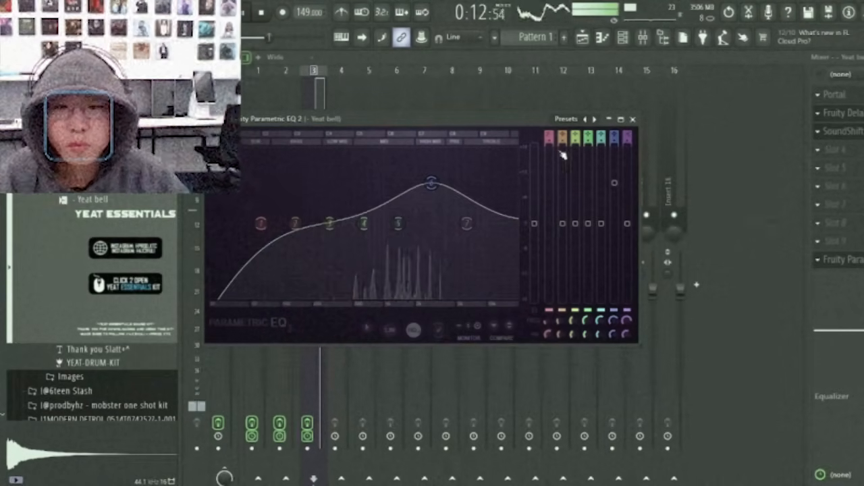
scroll(261, 224, down, 3)
drag(261, 224, 324, 223)
drag(431, 183, 433, 201)
Find Timeless 3 by searching the effect plugins for "time" and load it in slot 5 of the Yeat bell track
click(818, 149)
click(343, 18)
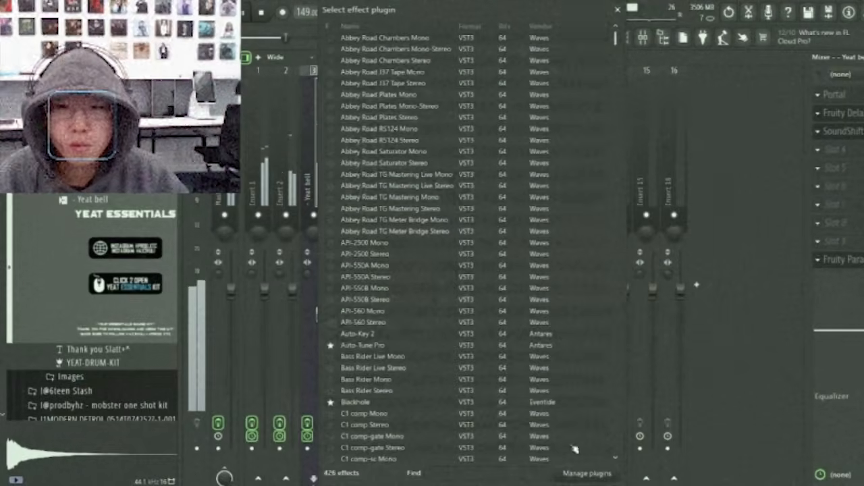
text(time)
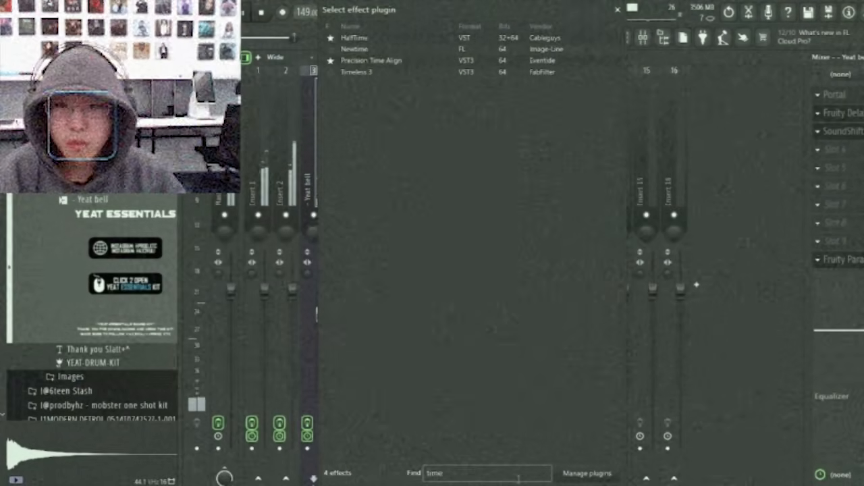
double_click(371, 72)
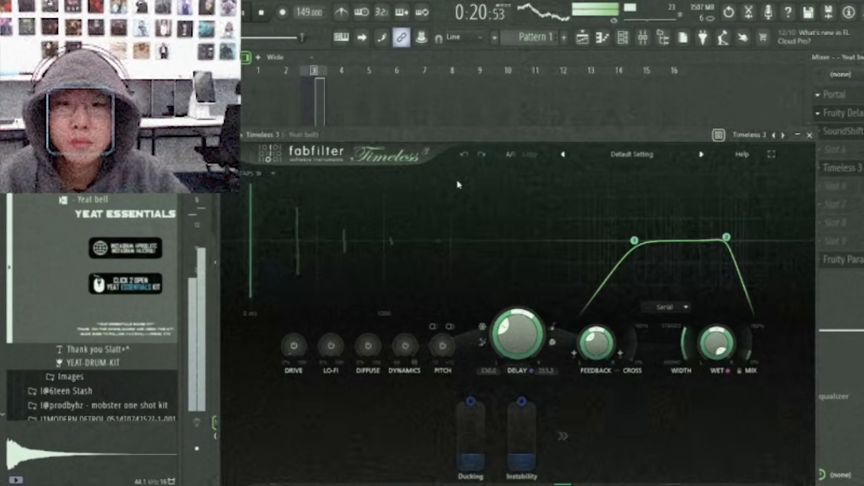
click(587, 155)
Add Fruity Limiter and ShaperBox to slots 7 and 8 of the Yeat bell's mixer track
mouse_move(619, 231)
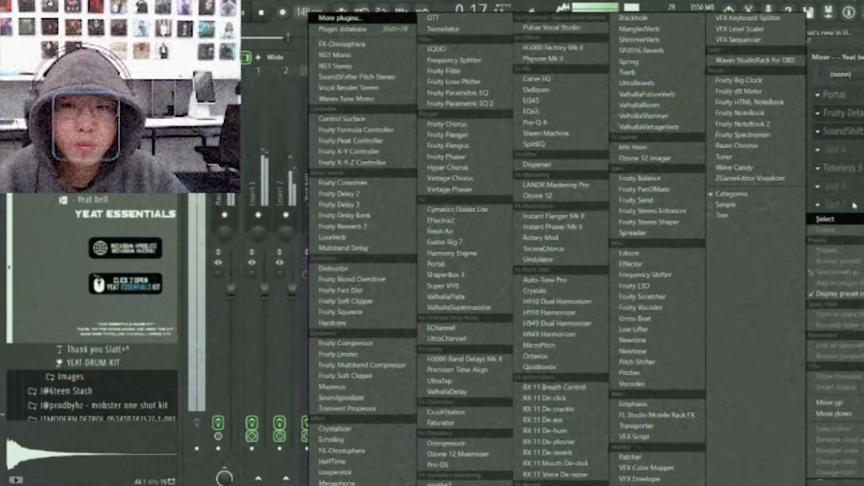
click(338, 354)
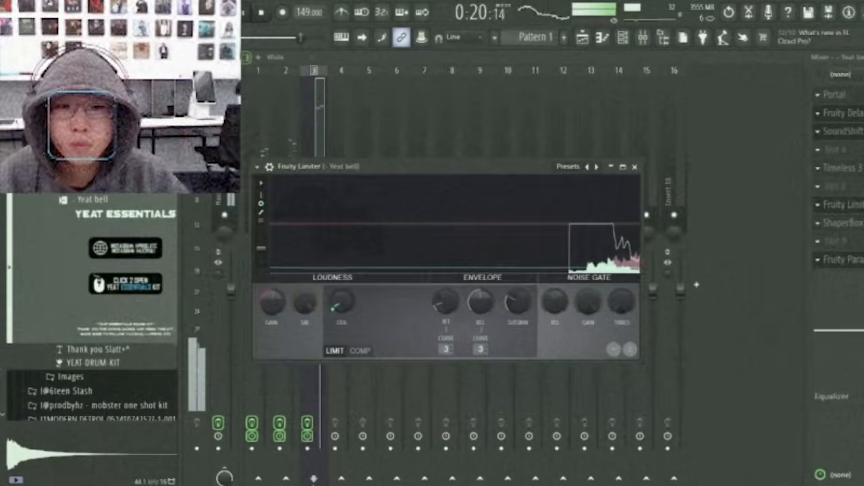
click(635, 166)
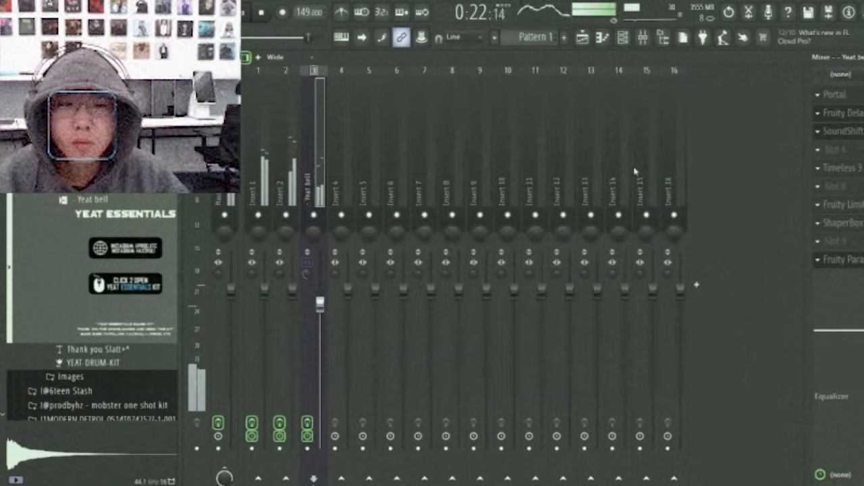
Close the Yeat bell's equalizer and collapse the Yeat Ess3ntials drum kit folder in the browser beside the playlist
scroll(133, 196, up, 5)
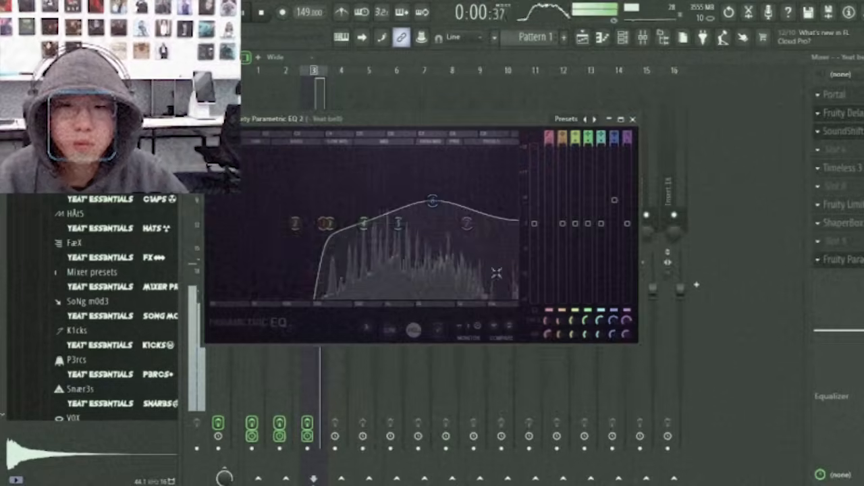
click(633, 118)
key(F5)
scroll(111, 211, up, 5)
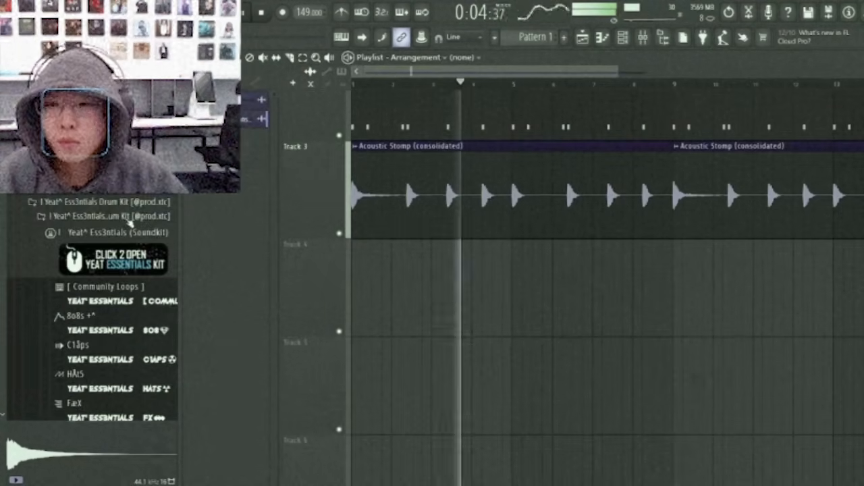
click(109, 206)
Add an ElectraX instrument channel to the channel rack
click(622, 38)
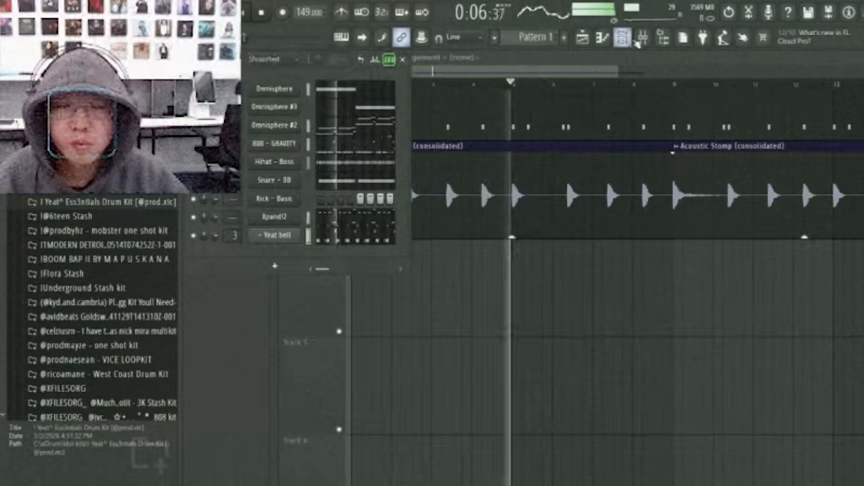
click(275, 266)
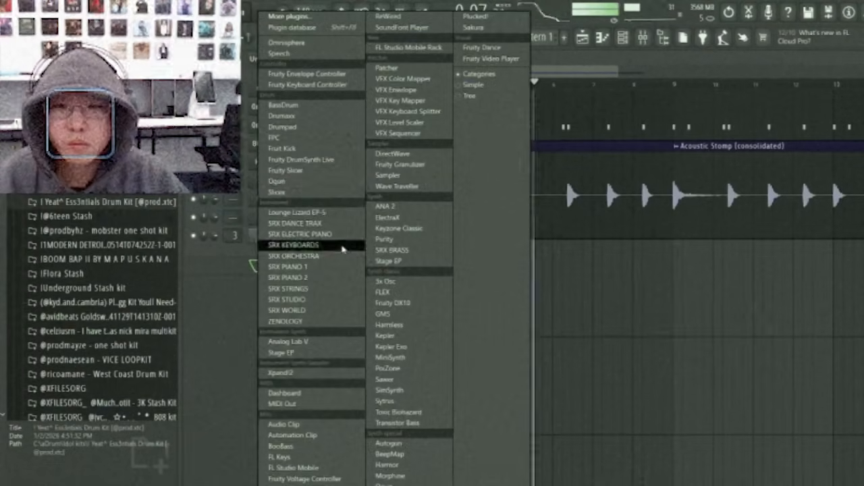
click(391, 217)
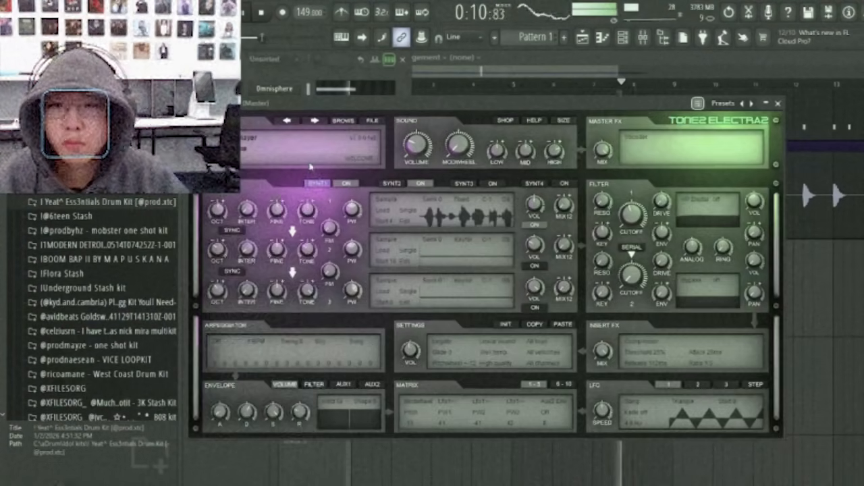
Try out presets from the Keys category as the ElectraX sound
click(274, 146)
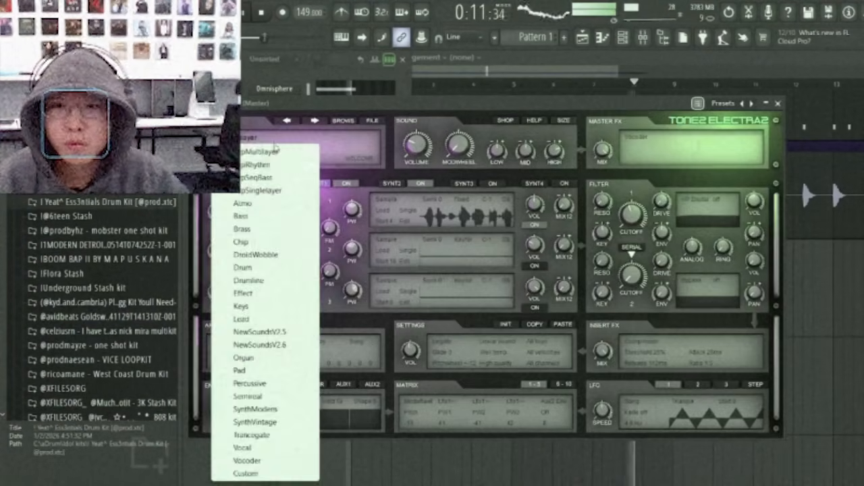
click(263, 308)
click(271, 154)
click(270, 270)
key(Escape)
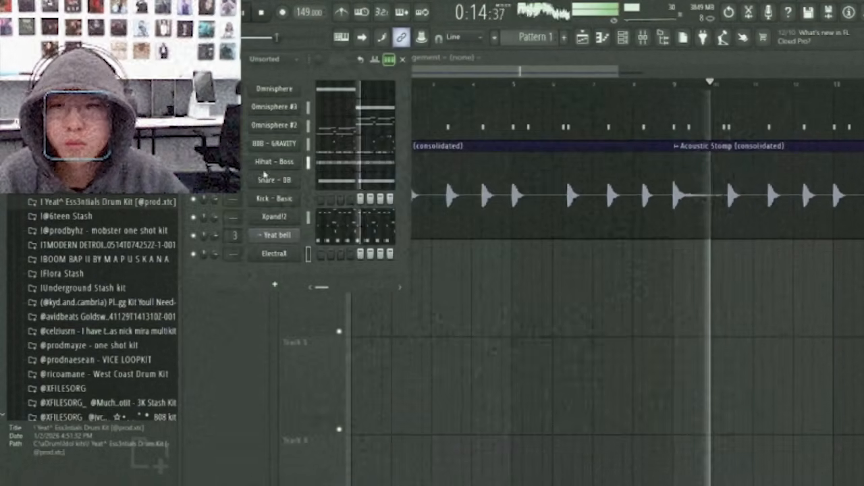
click(272, 253)
click(259, 150)
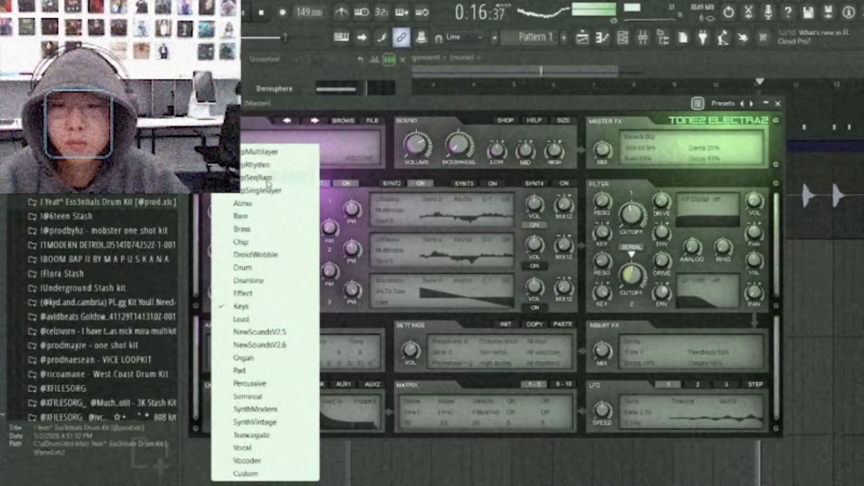
click(286, 383)
key(Escape)
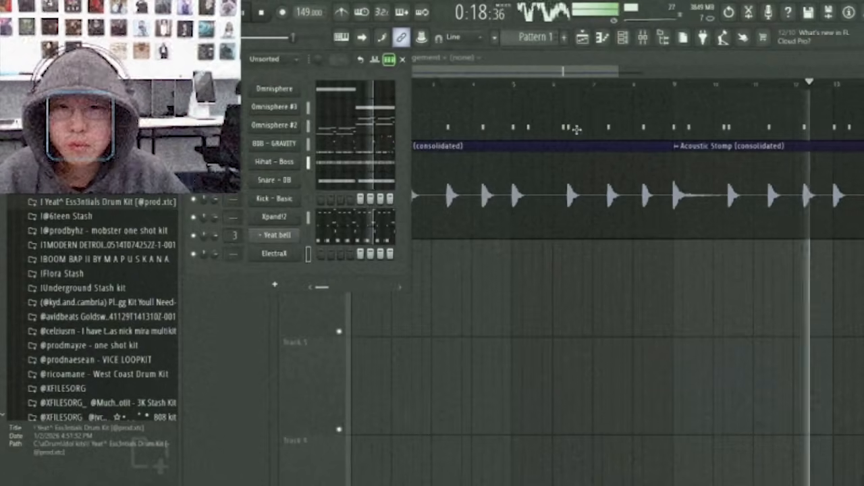
Reduce the band 6 boost in the Yeat bell's Parametric EQ 2 and pull band 7 down to cut the highs
click(625, 40)
click(642, 37)
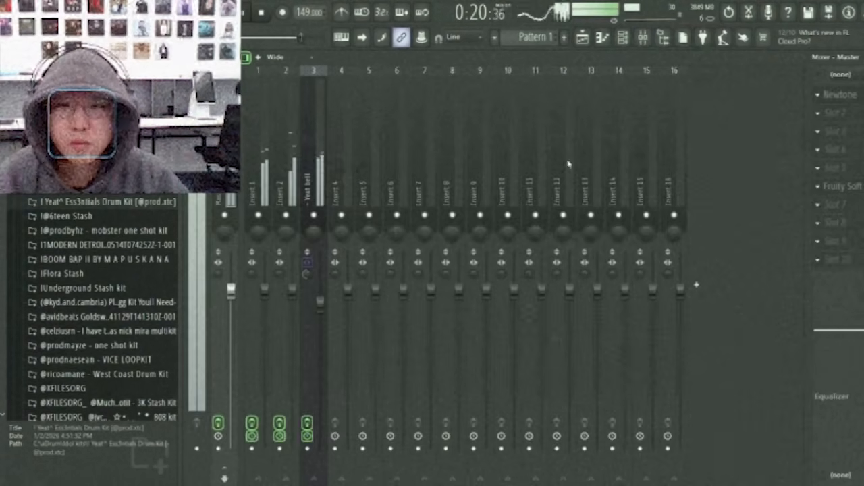
click(312, 144)
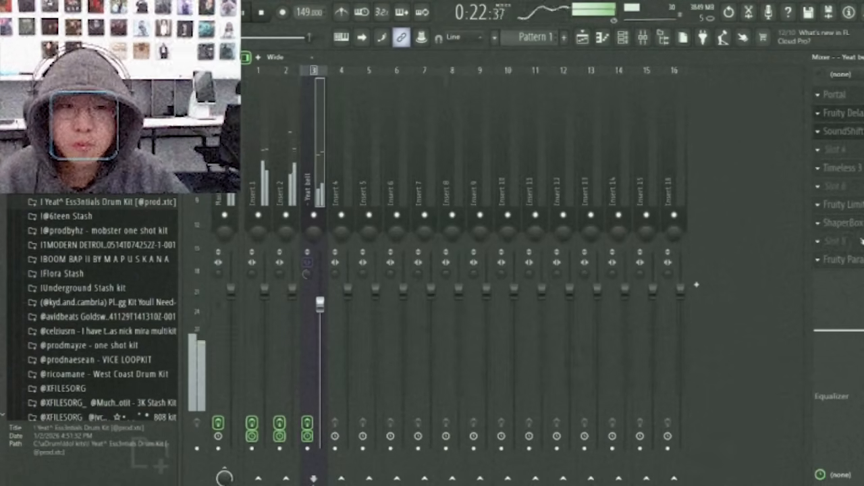
click(839, 260)
drag(432, 199, 430, 218)
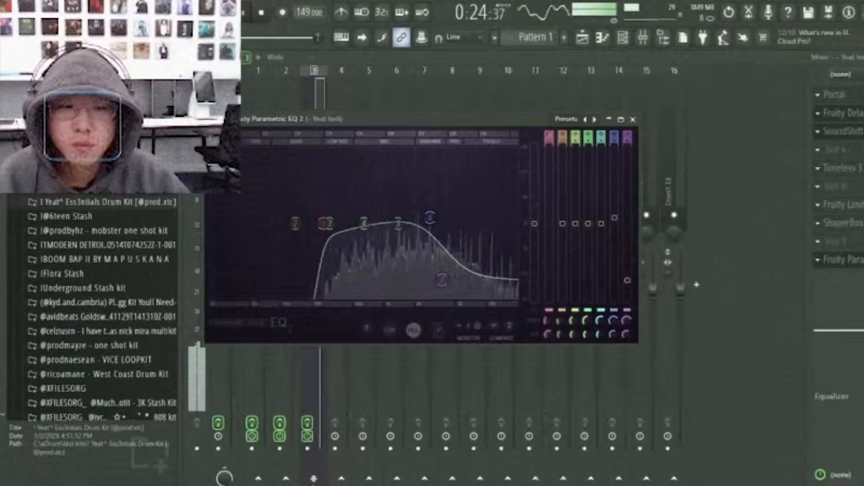
Add Pro-Q 4 in slot 9 of the Yeat bell track and create a bell cut of about -3.12 dB near 2.1 kHz
click(817, 241)
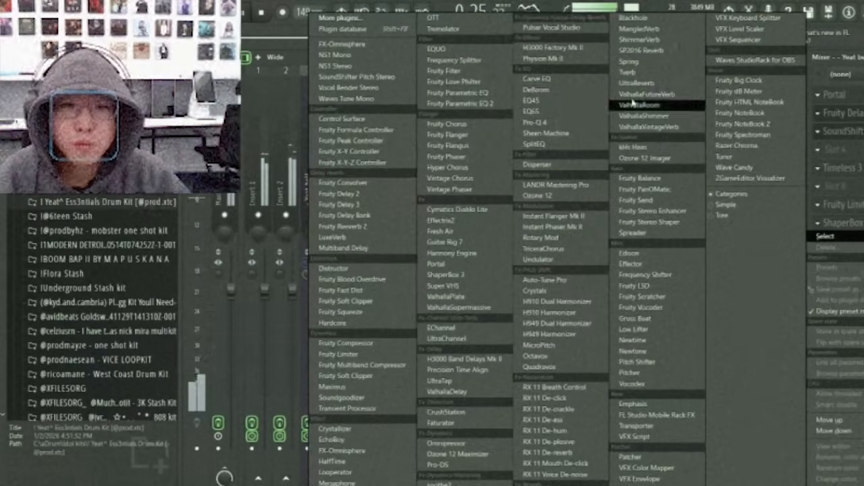
click(557, 128)
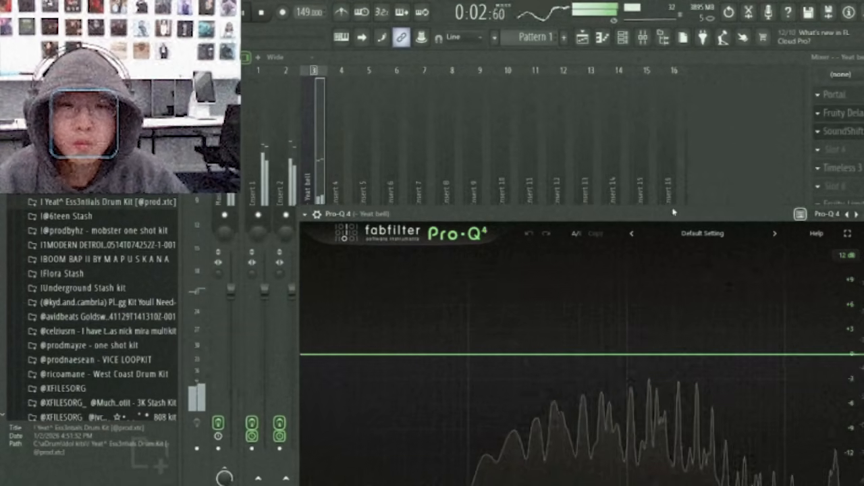
drag(666, 213, 603, 73)
drag(602, 227, 605, 241)
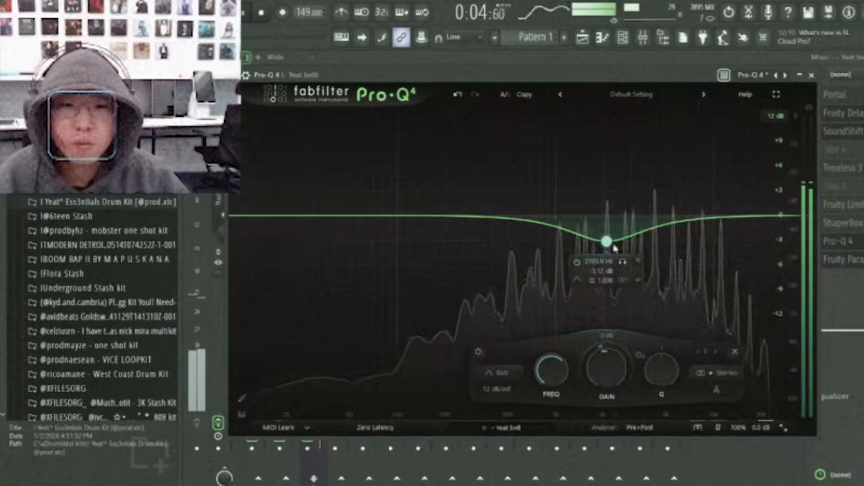
Make the Pro-Q 4 bell band spectral dynamic and widen it to a Q of 0.612
right_click(638, 282)
click(678, 331)
scroll(607, 245, up, 4)
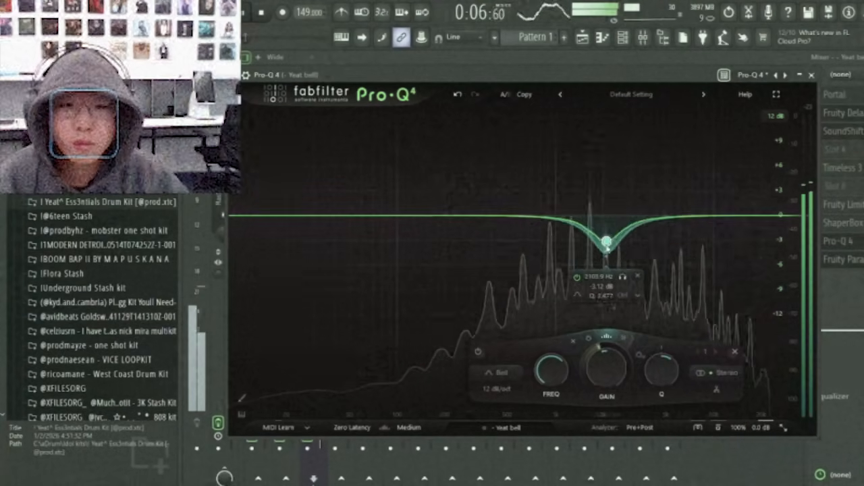
scroll(606, 247, down, 8)
scroll(607, 243, up, 4)
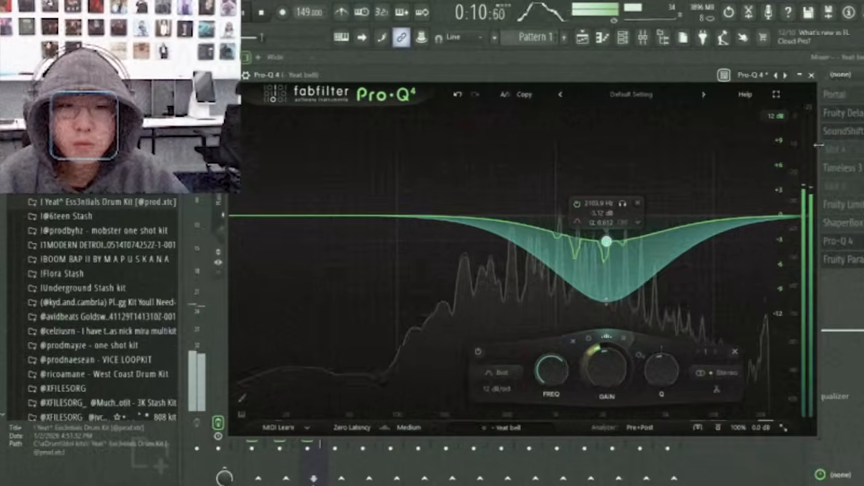
click(813, 76)
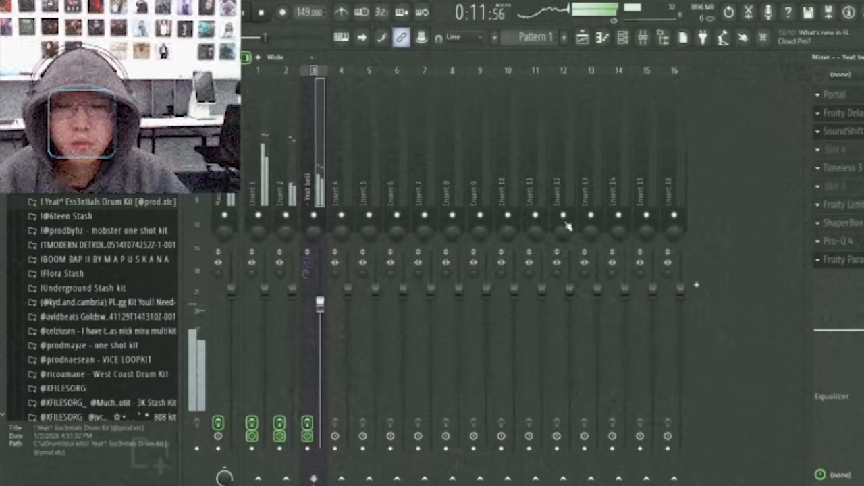
click(606, 42)
click(585, 39)
scroll(625, 330, up, 2)
scroll(625, 326, down, 2)
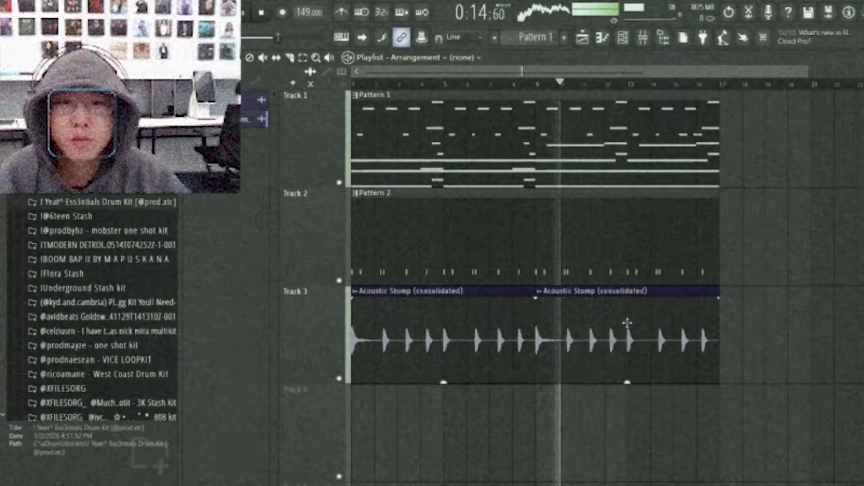
Load a preset from the Brass category in the ElectraX channel
key(F9)
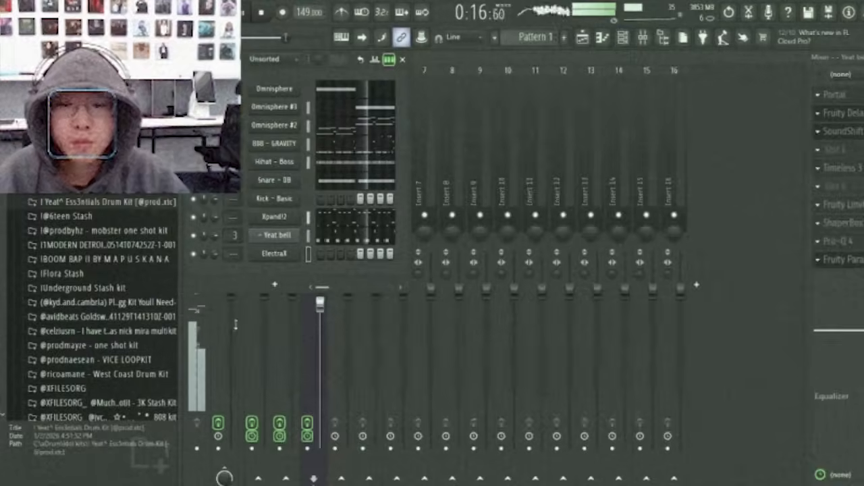
click(277, 254)
click(273, 141)
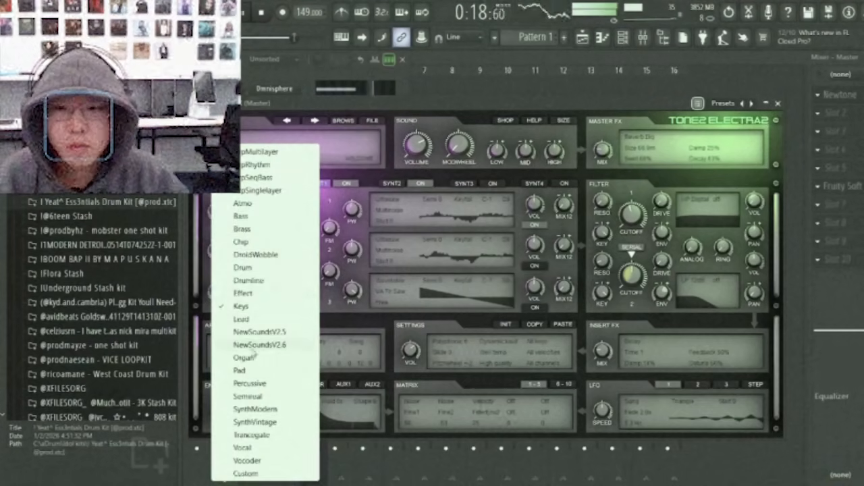
click(243, 218)
click(348, 158)
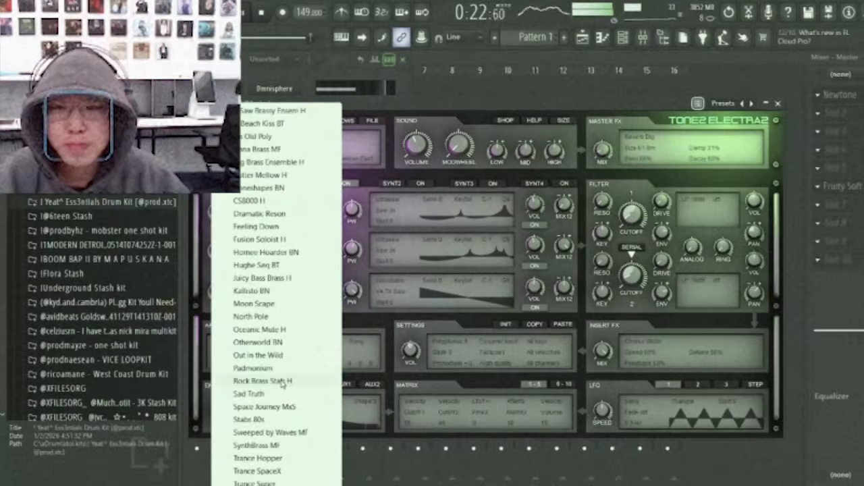
click(275, 374)
key(Escape)
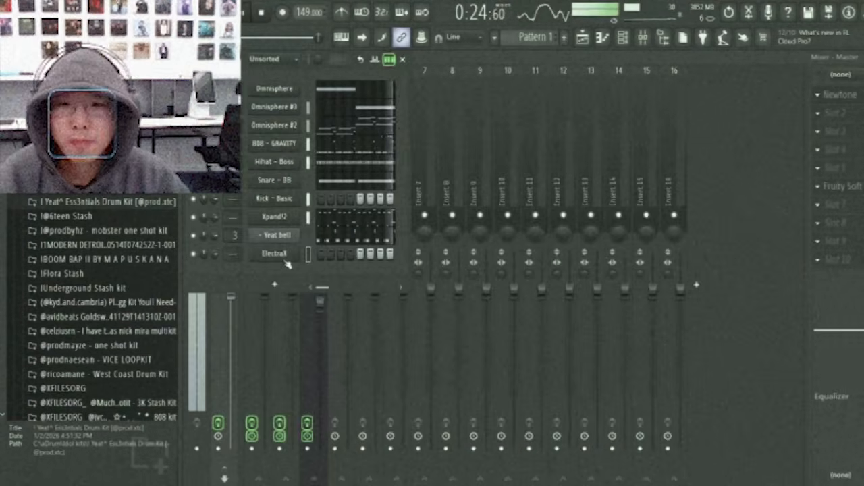
Paste the melody notes into the ElectraX piano roll across 16 bars and play them back
click(348, 253)
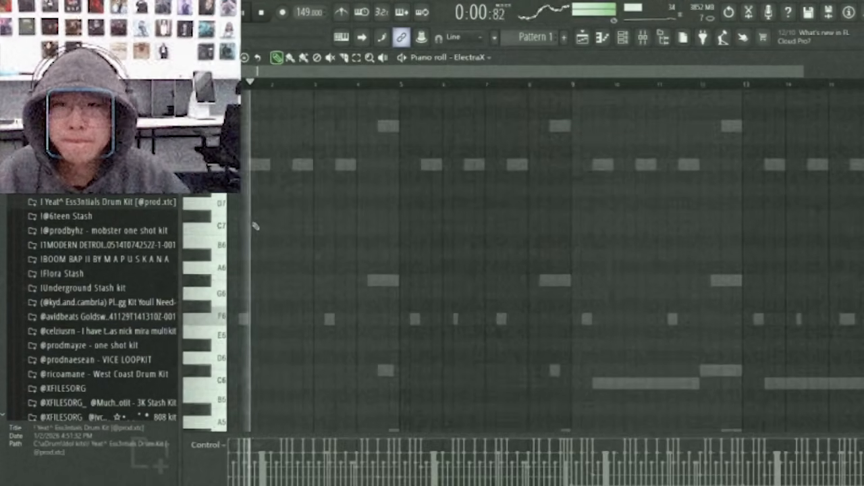
scroll(545, 260, up, 3)
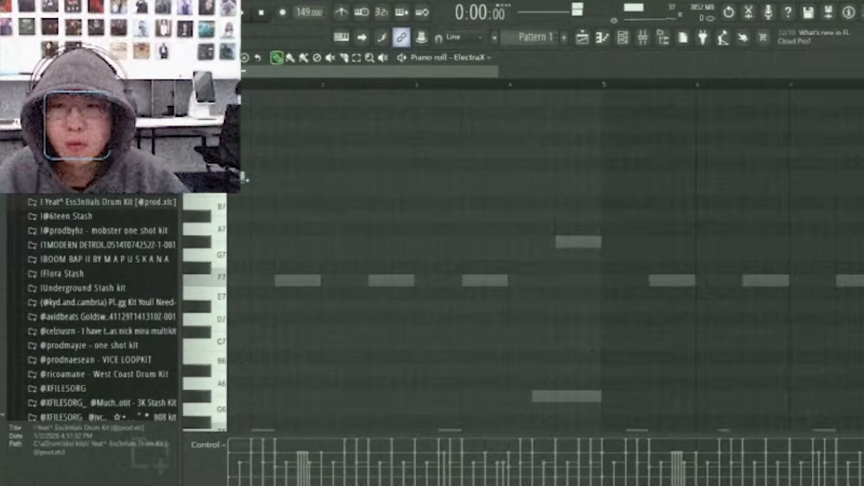
scroll(581, 175, down, 3)
key(space)
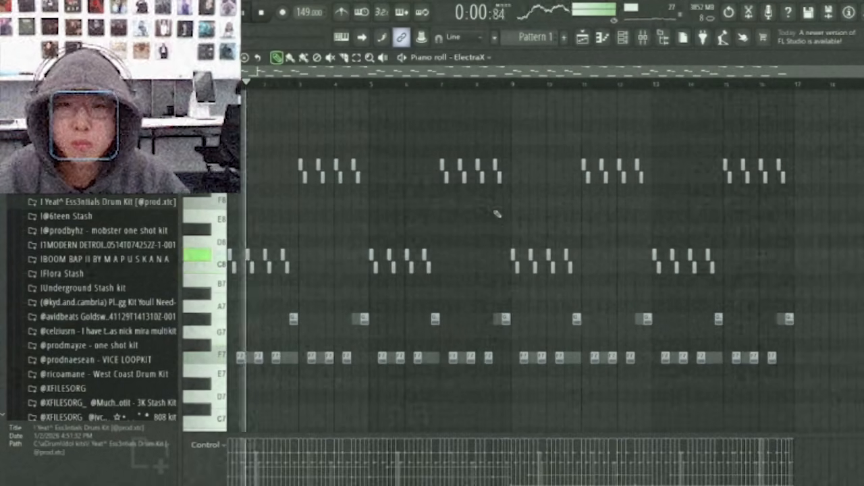
key(space)
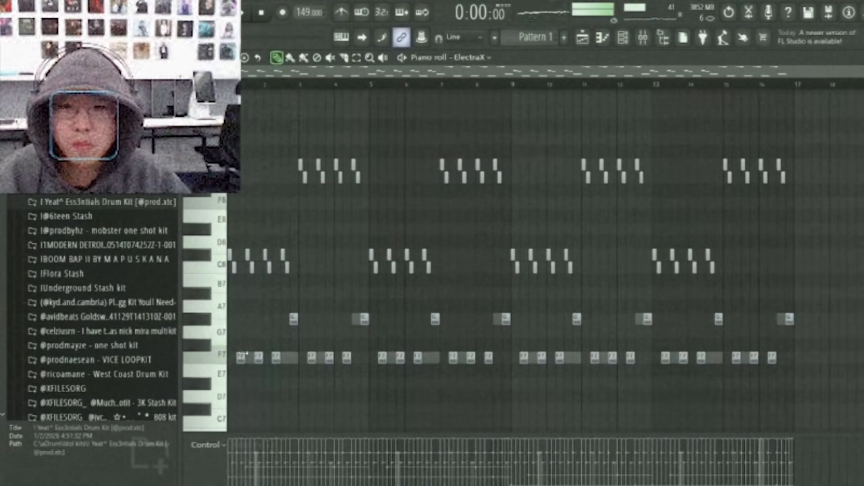
Squeeze the first bar's ElectraX notes to half their length, duplicate them to fill the bar, and play the result
scroll(257, 358, up, 4)
scroll(470, 272, down, 1)
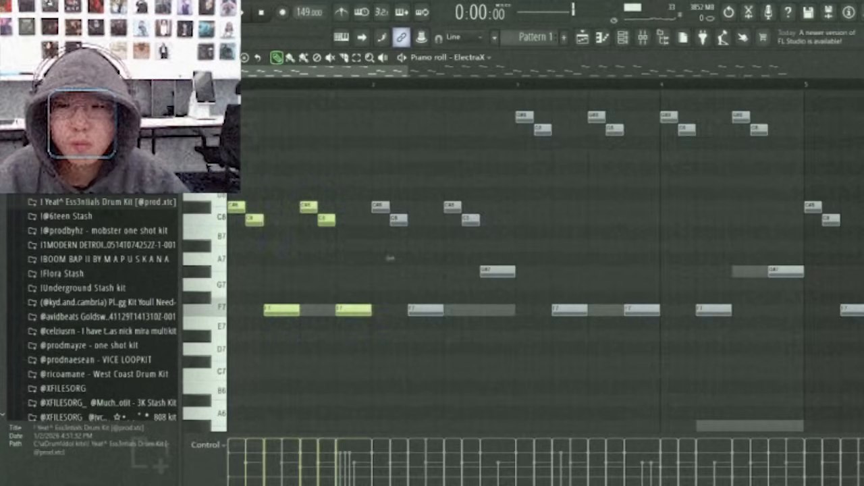
drag(391, 258, 318, 258)
key(ctrl+b)
key(space)
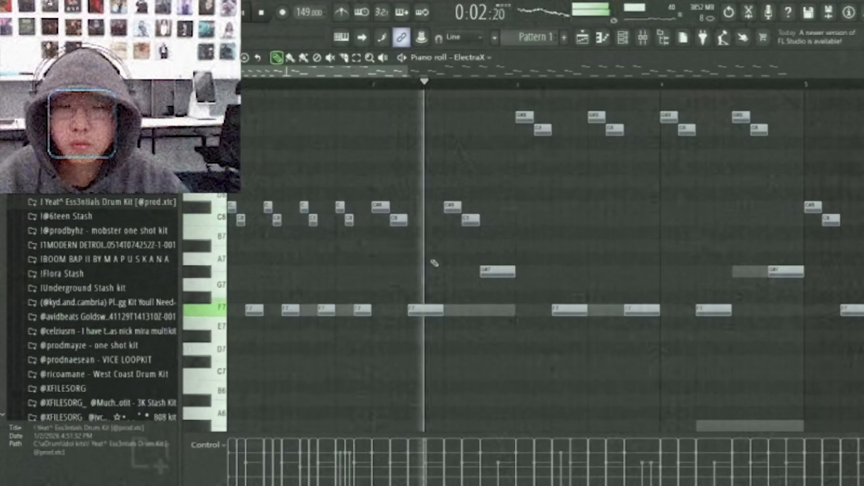
Fill the 16 bars with the shortened ElectraX notes an octave lower, play them, and cut them from Pattern 1
scroll(579, 184, down, 3)
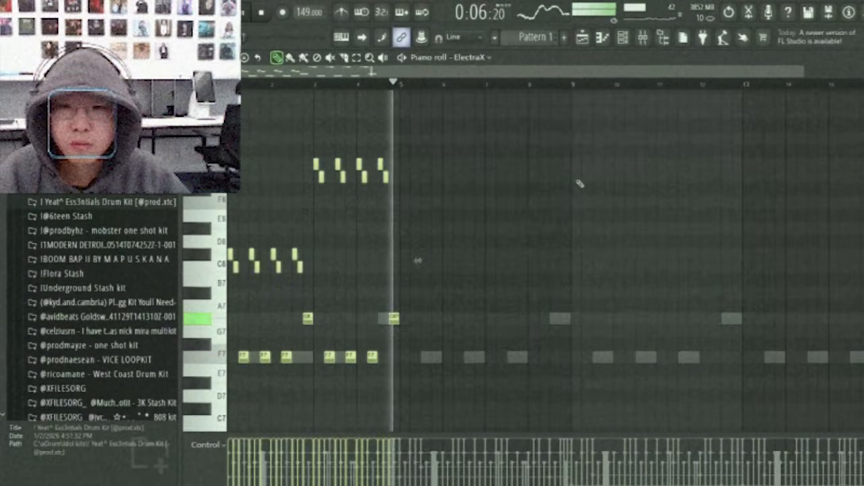
key(space)
scroll(383, 300, up, 3)
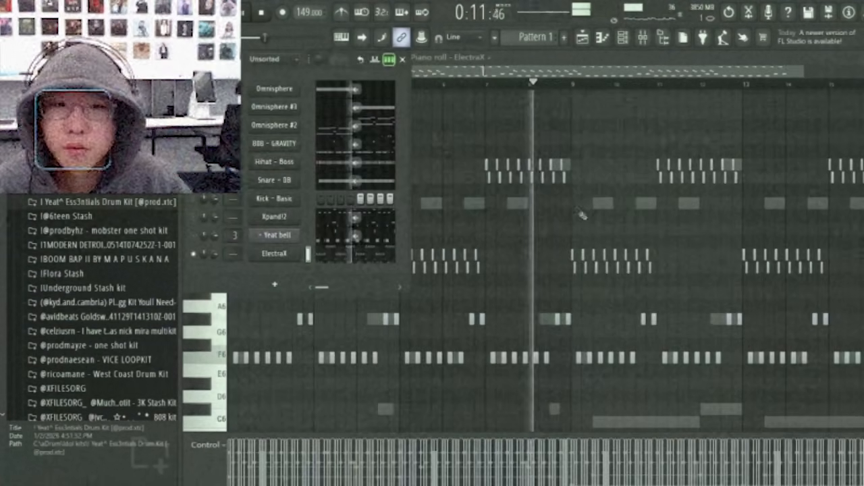
click(620, 41)
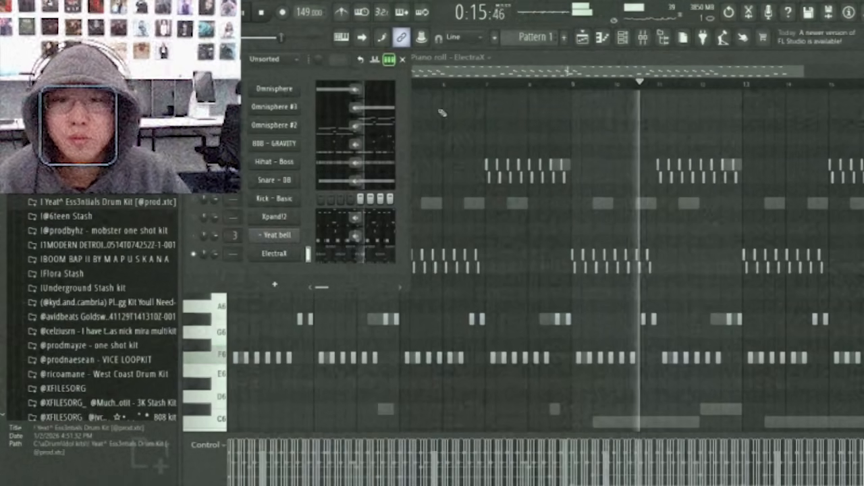
key(ctrl+x)
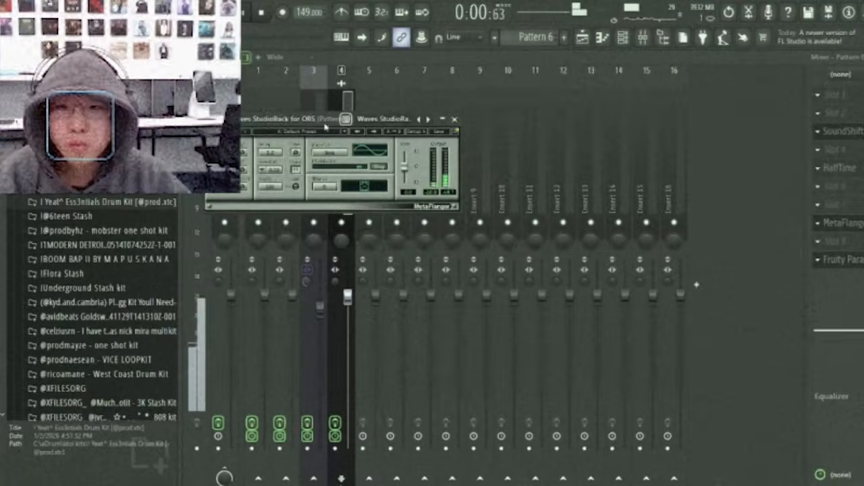
Set up MetaFlanger, ShaperBox and kHs Haas on the Pattern 6 mixer track and lower its volume fader
drag(321, 129, 390, 211)
drag(344, 298, 354, 313)
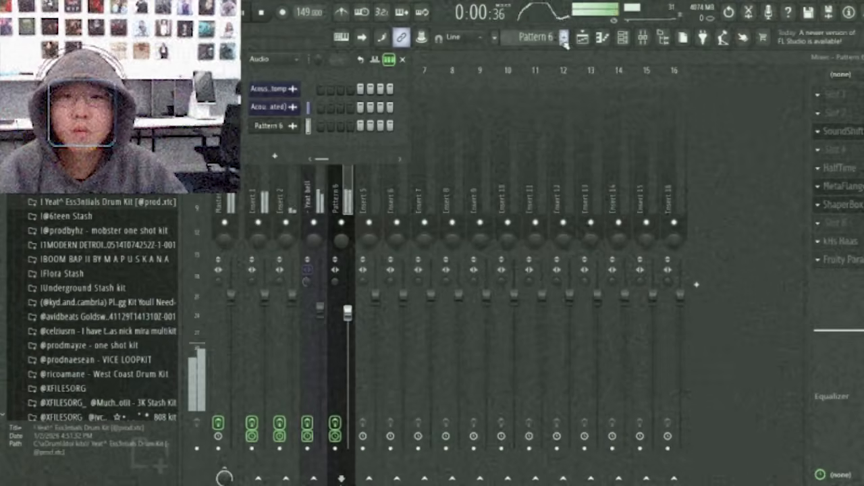
Arrange the beat's patterns, audio clips and automation into a full song across the playlist tracks
click(583, 38)
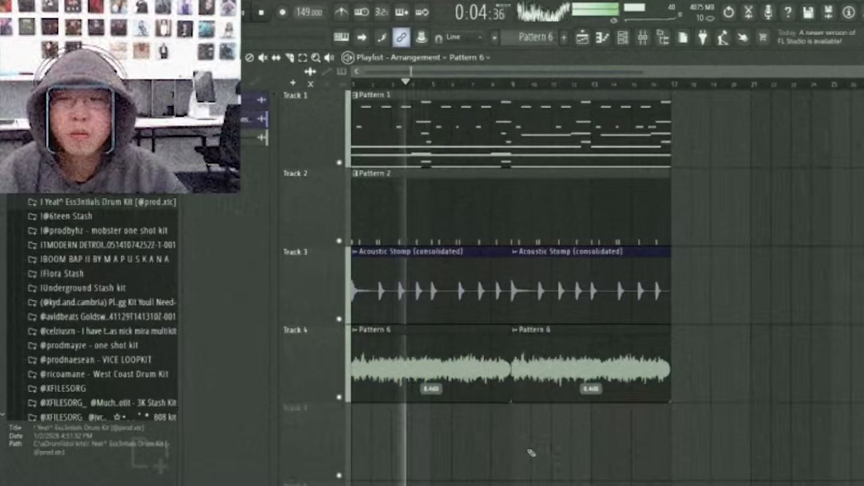
scroll(621, 445, down, 1)
drag(351, 441, 675, 398)
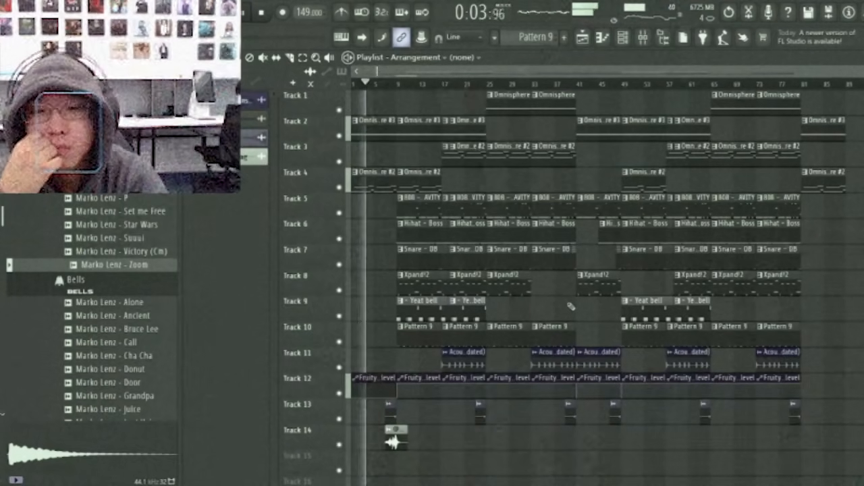
Place a Yeat bell clip on Track 9 at bar 41 and another on Track 14 at bar 81
click(624, 316)
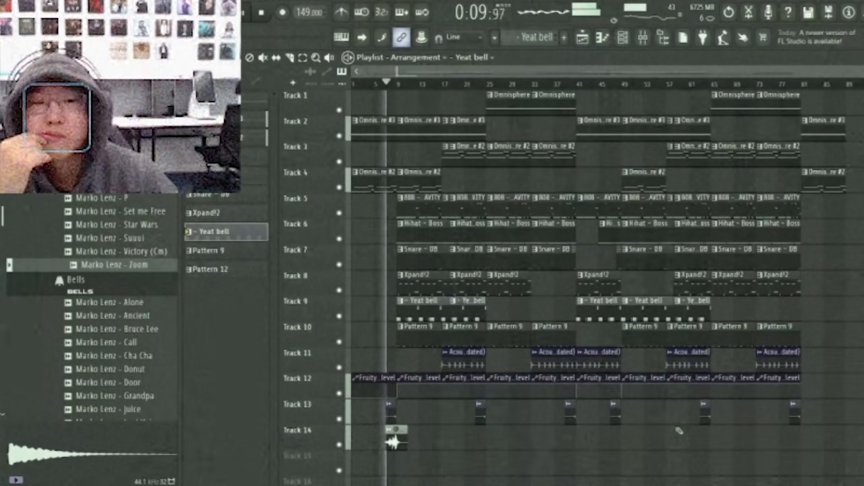
click(801, 437)
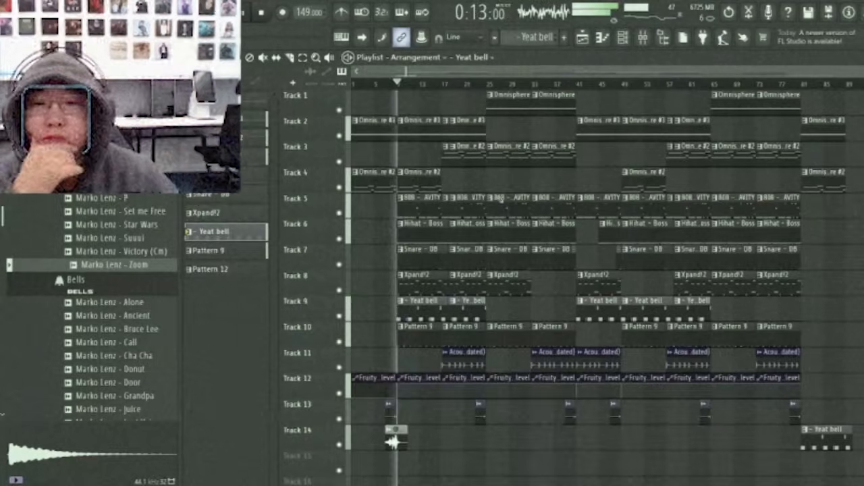
Adjust the panning and stereo separation of the Snare - DB and Snare - Sizzle mixer tracks
click(643, 37)
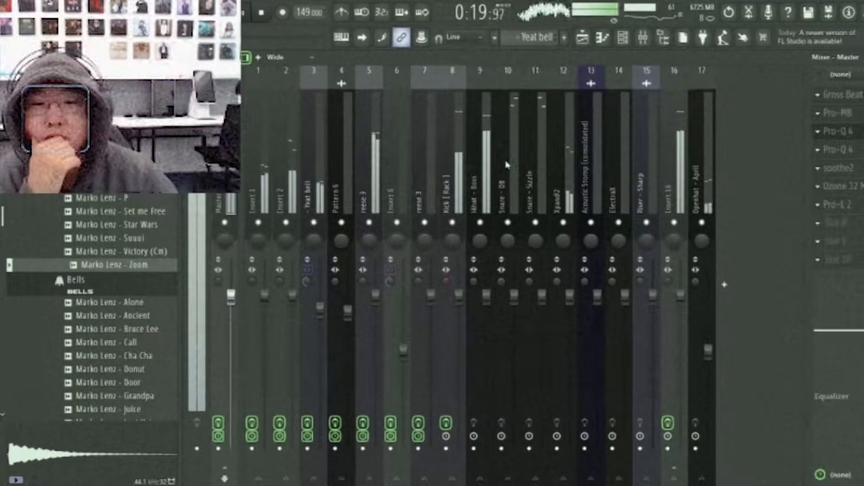
click(535, 270)
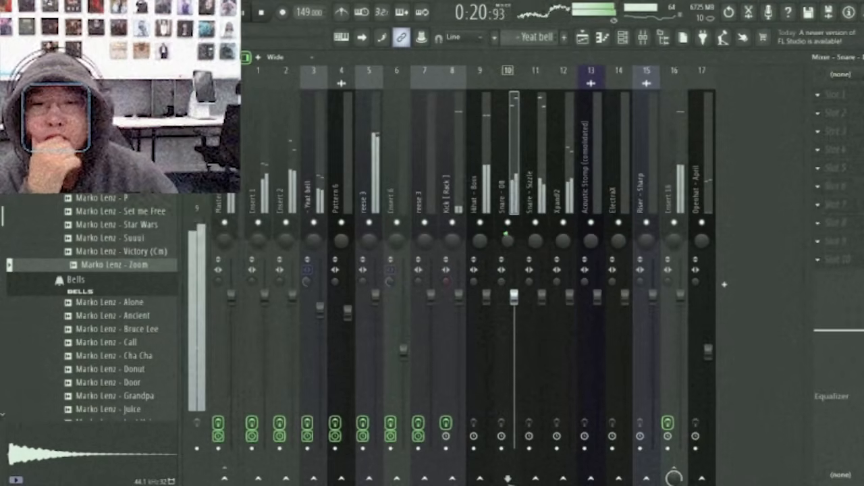
click(521, 276)
click(529, 286)
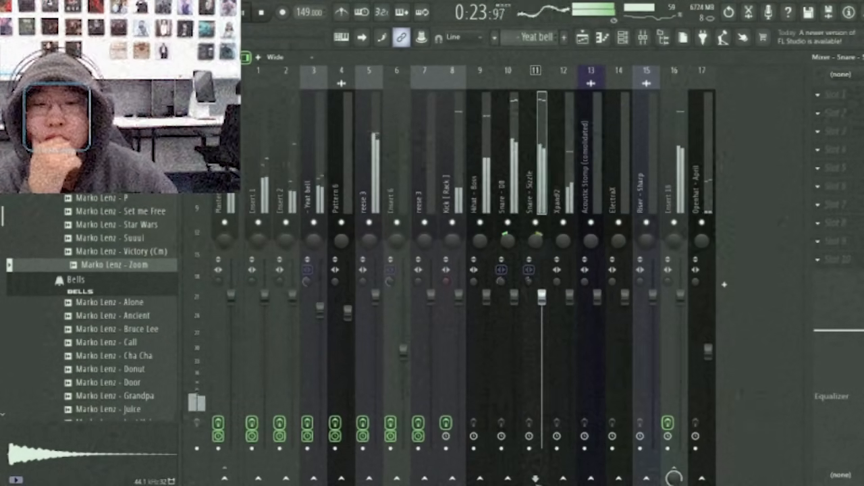
Look through the sample and preset folders in the browser, and return to the playlist arrangement
scroll(106, 260, up, 15)
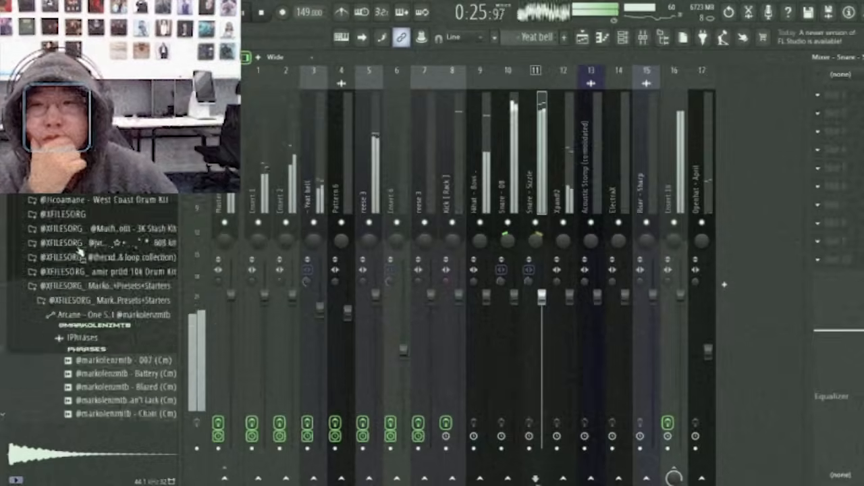
scroll(156, 232, down, 1)
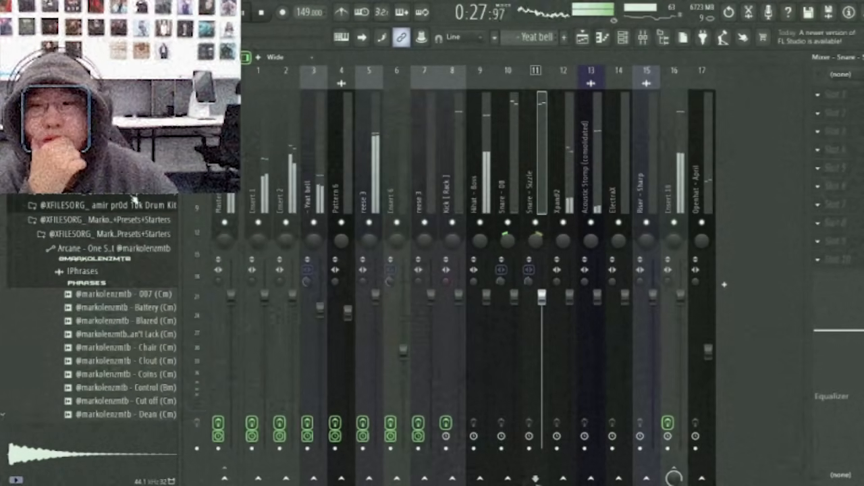
key(F5)
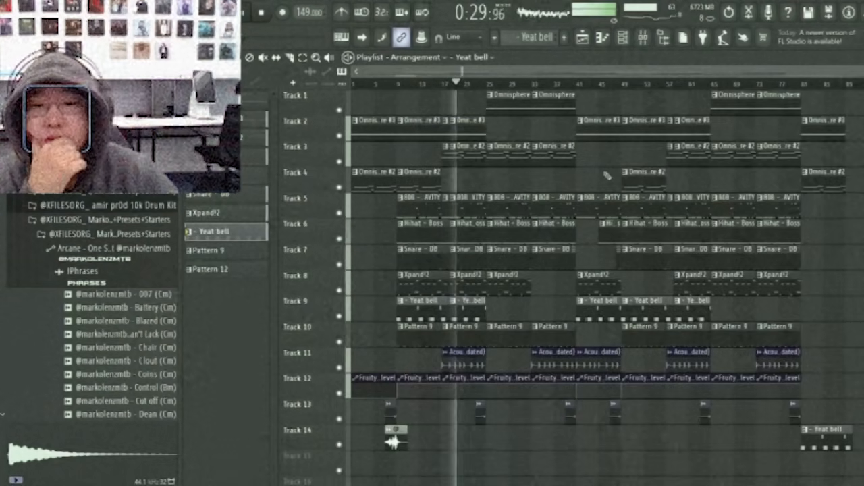